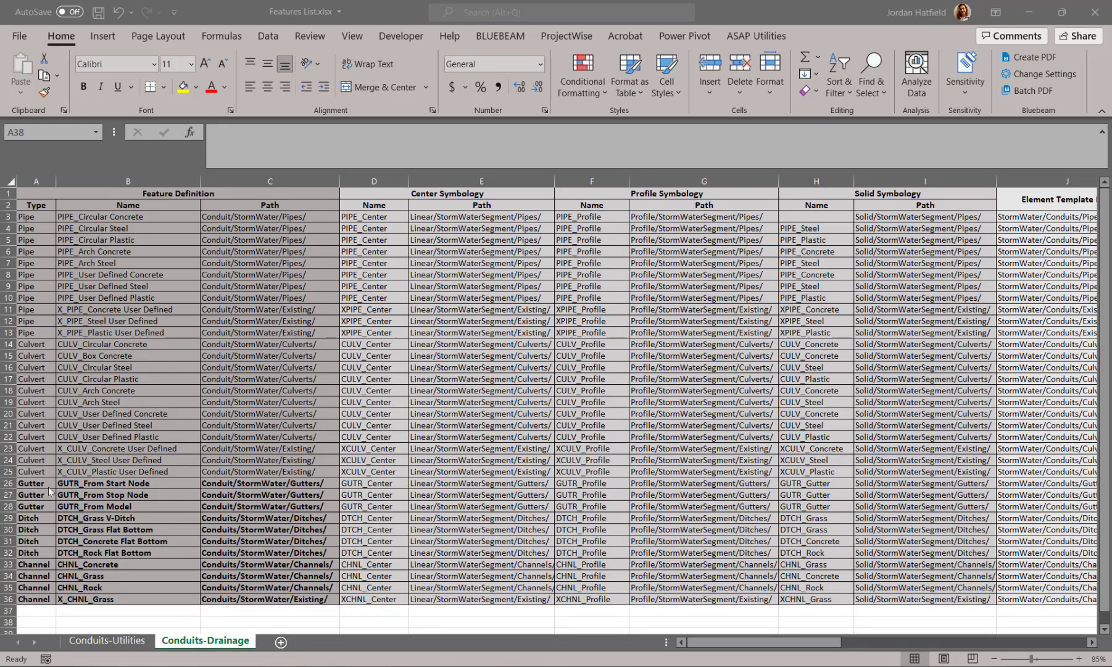
In the feature list spreadsheet, select the first gutter, ditch and channel rows in turn, and go back to the GUTR_From Start Node row
click(8, 484)
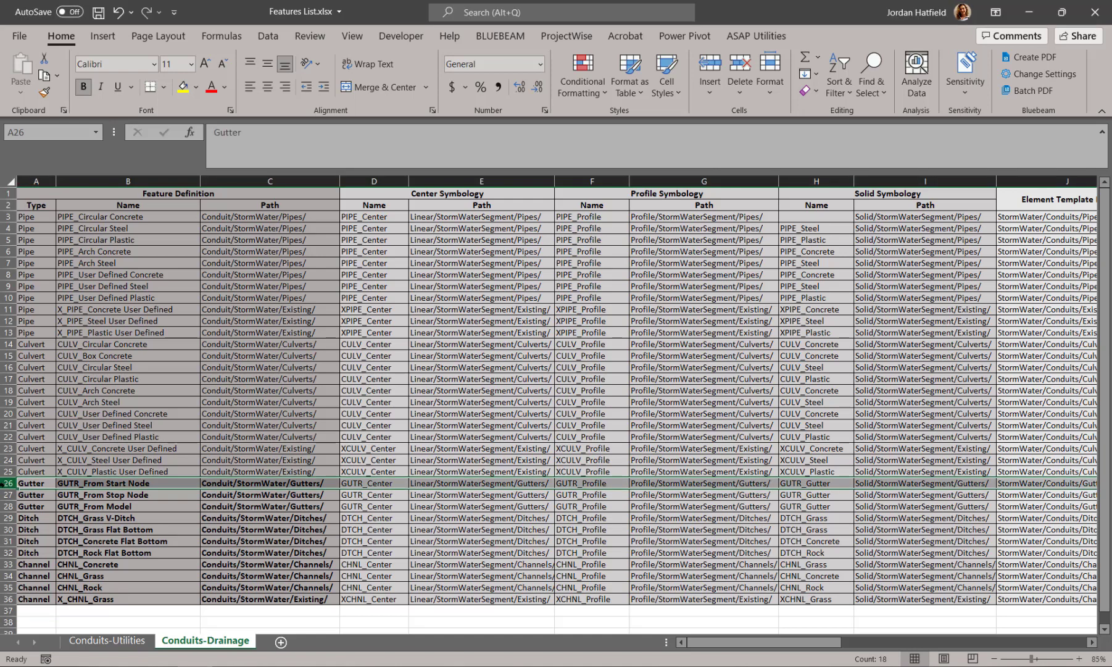
click(8, 518)
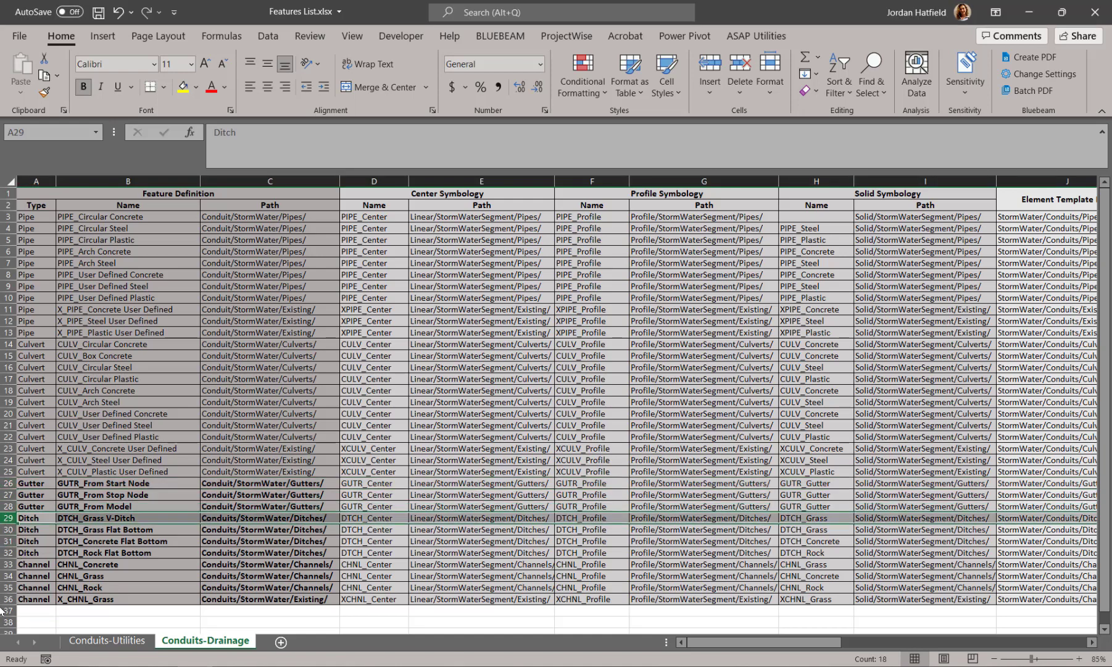
click(7, 564)
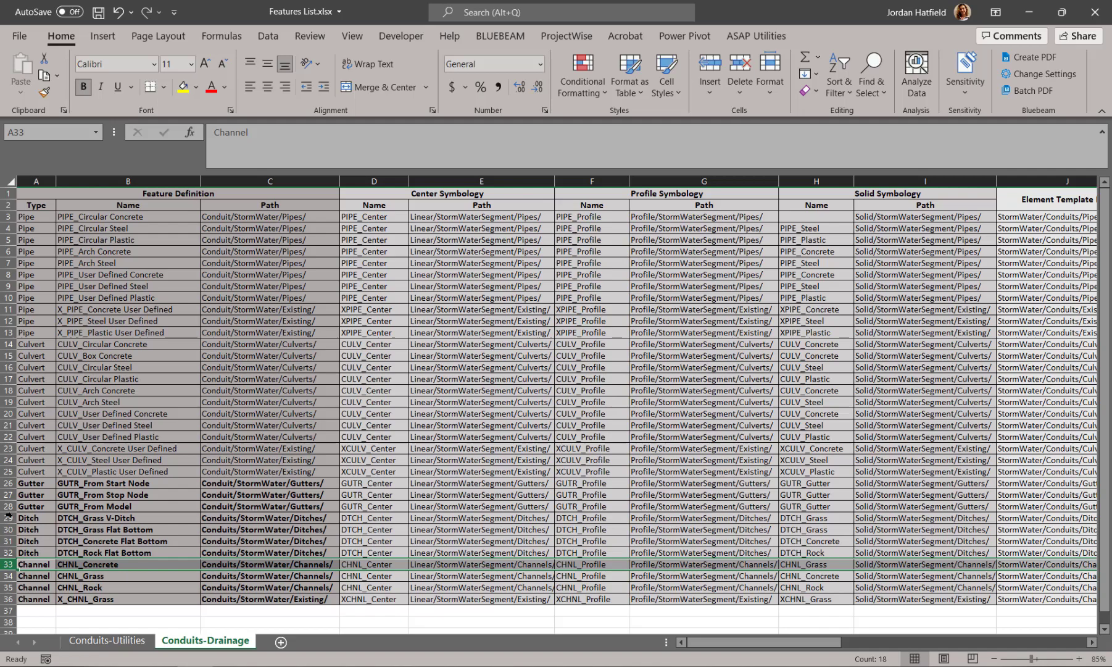
click(7, 483)
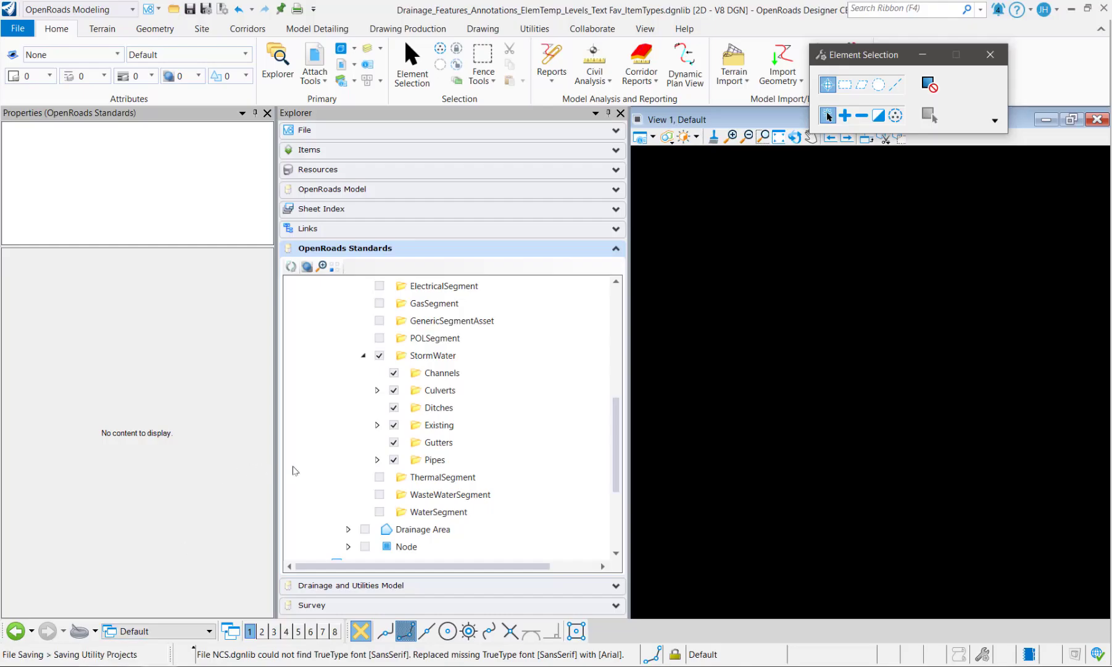
In OpenRoads Designer, create a feature definition named GUTR_From Start Node in the StormWater Gutters folder
click(437, 442)
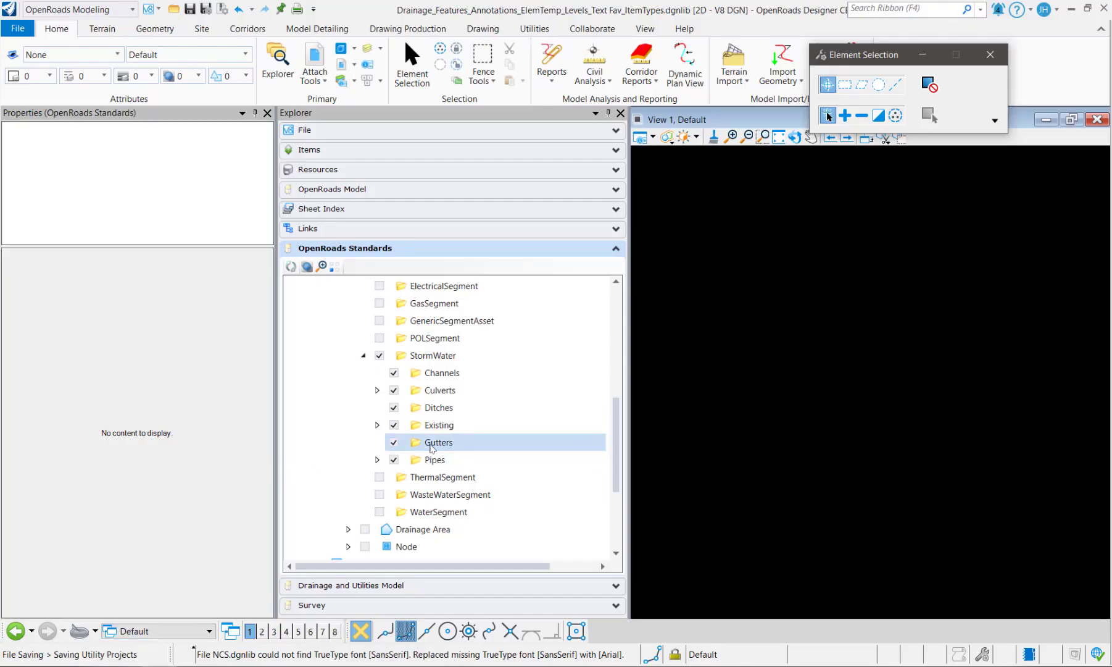
right_click(437, 445)
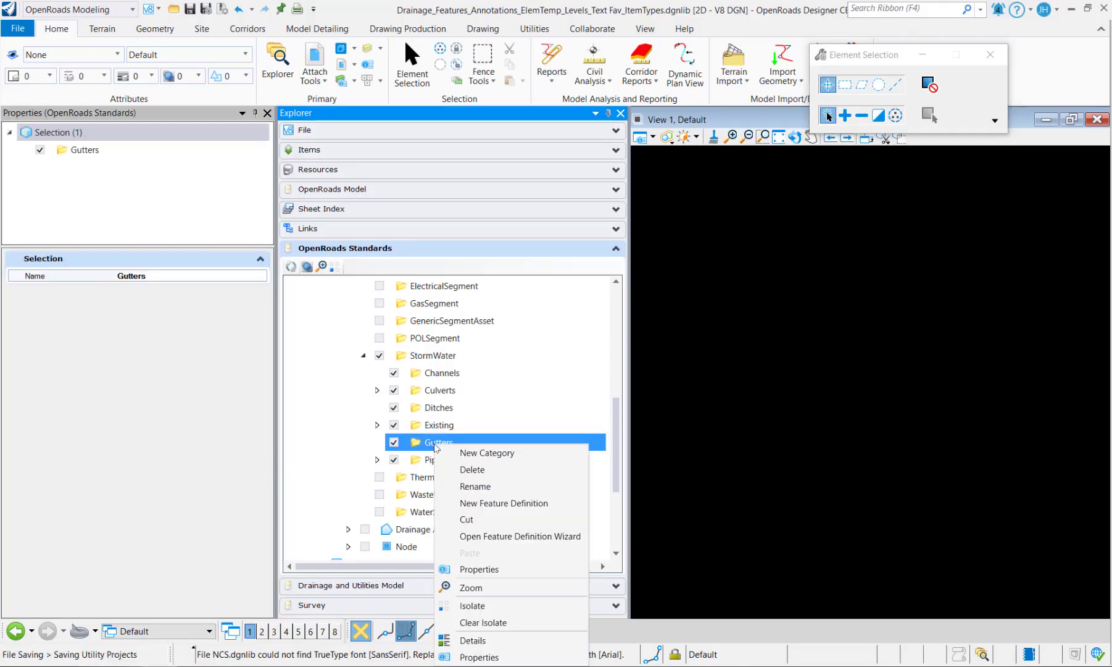
click(498, 506)
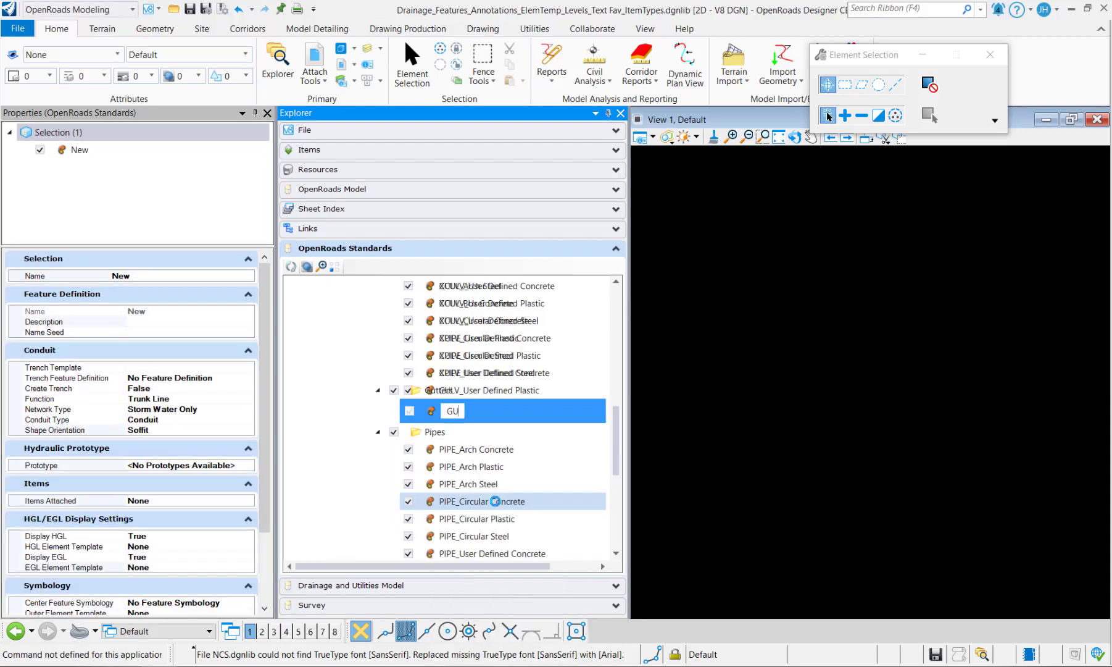
text(GUTR_From Start Node)
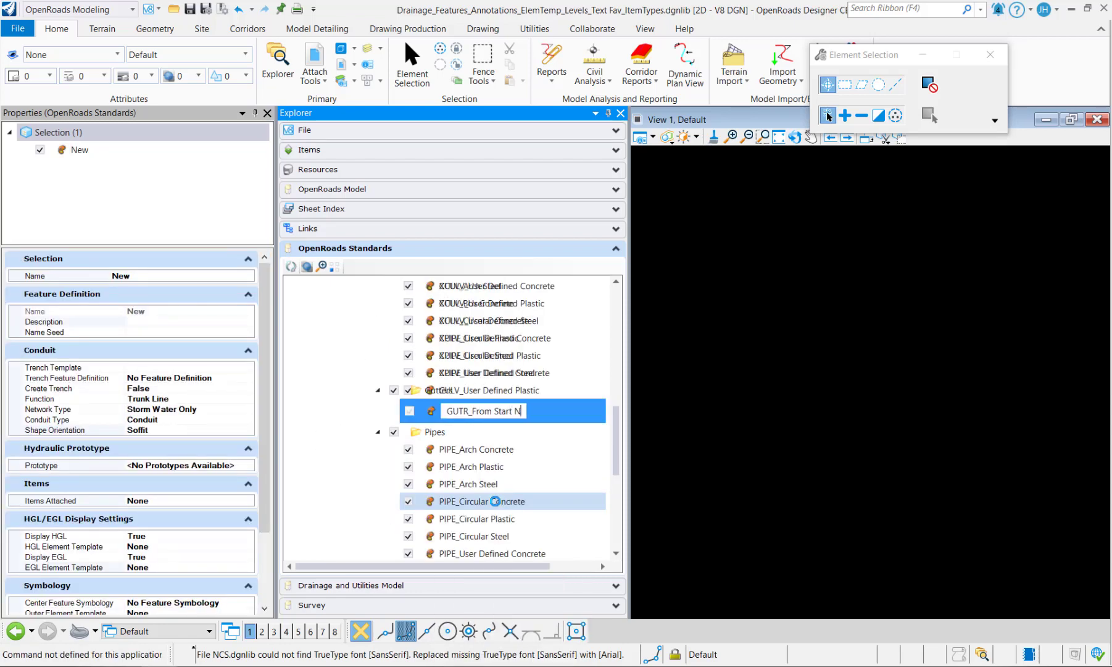
key(Return)
Give GUTR_From Start Node the description "Gutter from Start Node" and the name seed GUTR-1
click(147, 319)
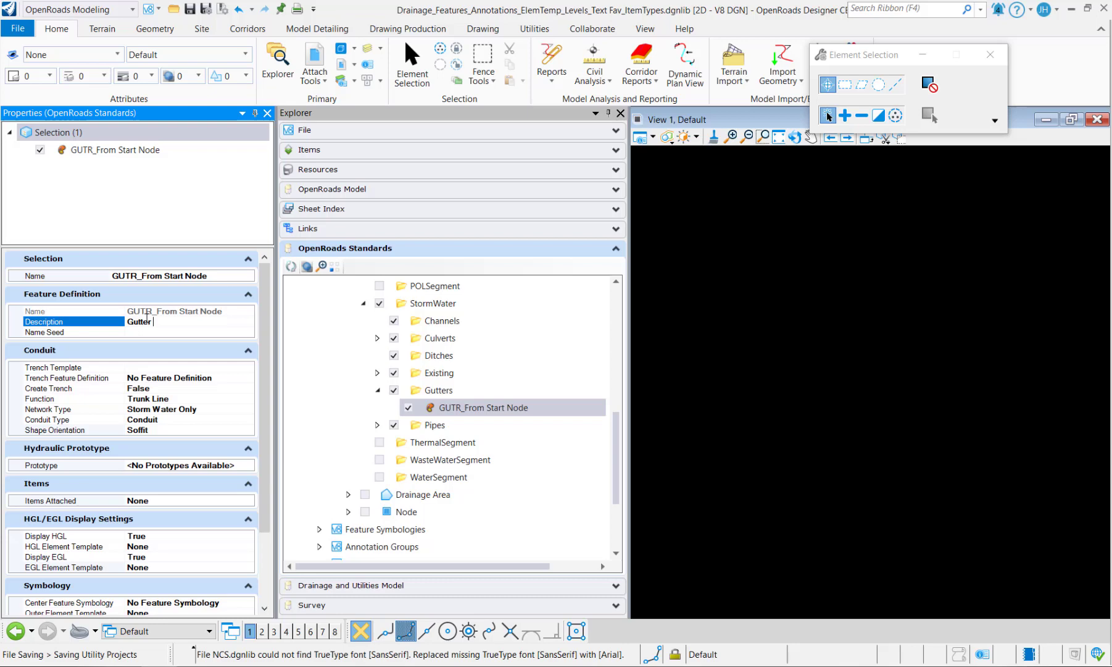
text(Gutter fromom Start Node)
click(159, 333)
text(GUT)
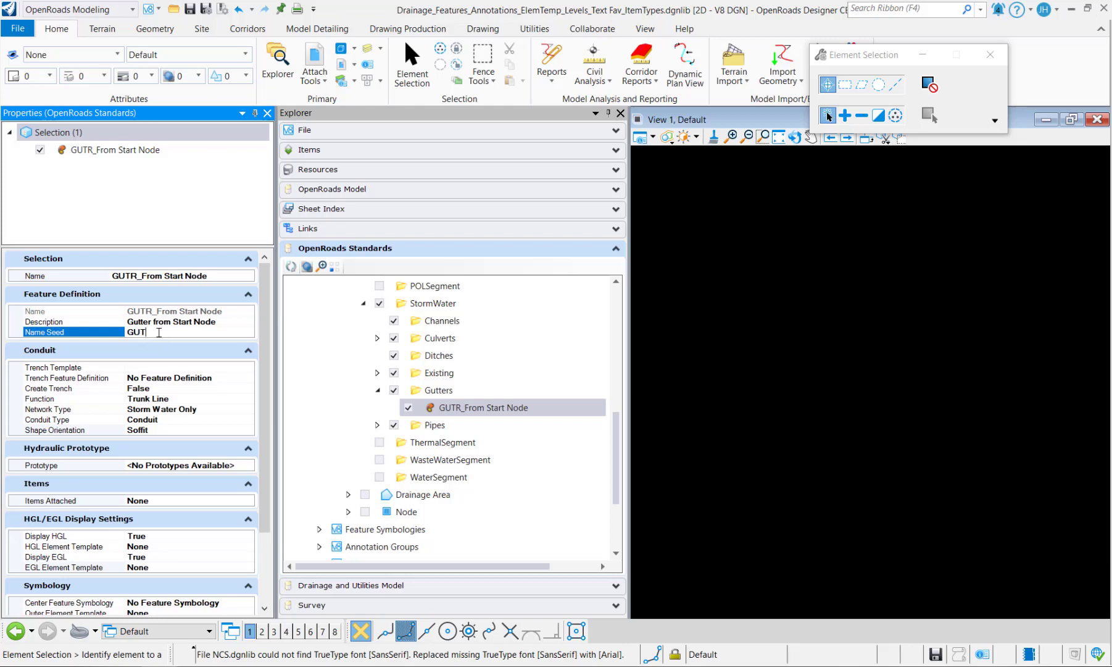
text(R-1)
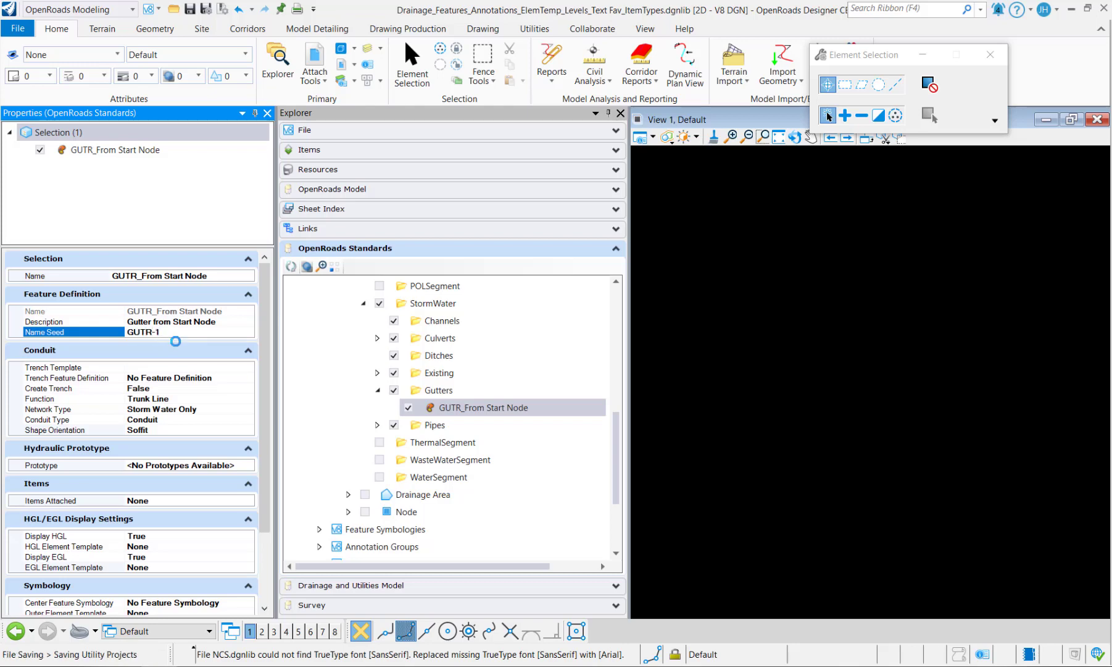
key(Return)
Set the conduit type of GUTR_From Start Node to Gutter
click(186, 369)
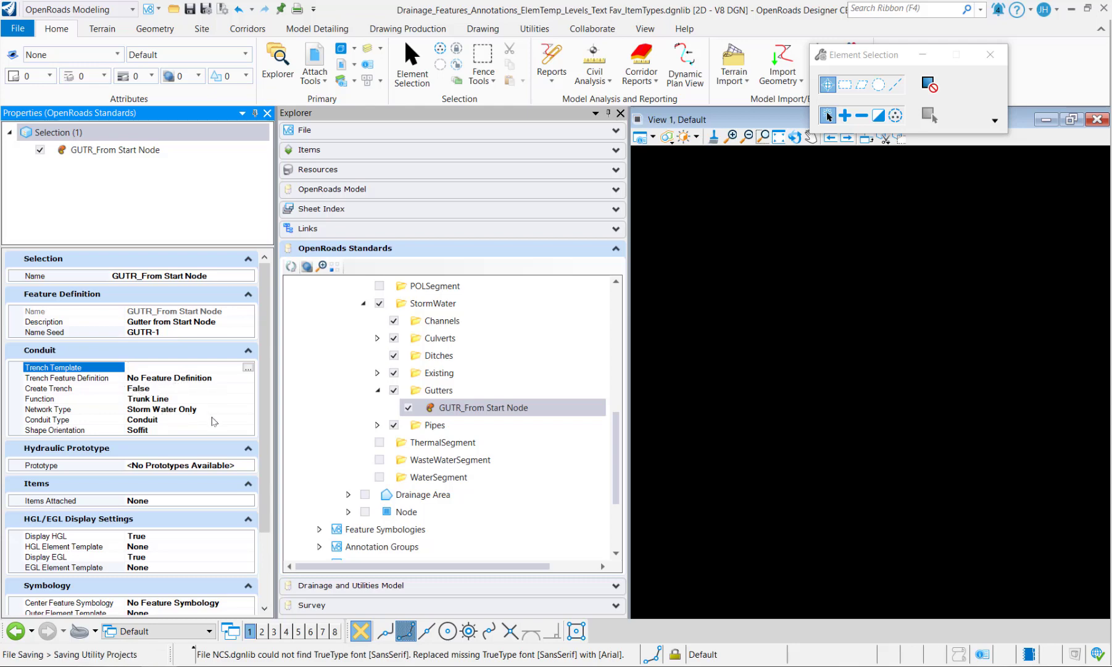
click(239, 422)
click(248, 419)
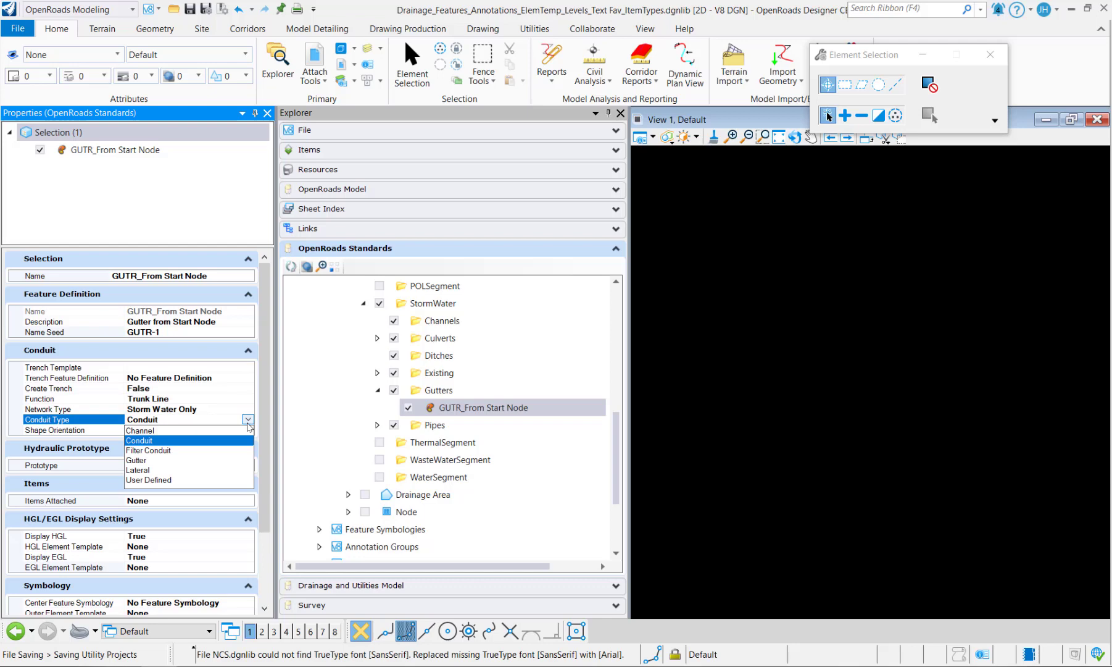
click(141, 461)
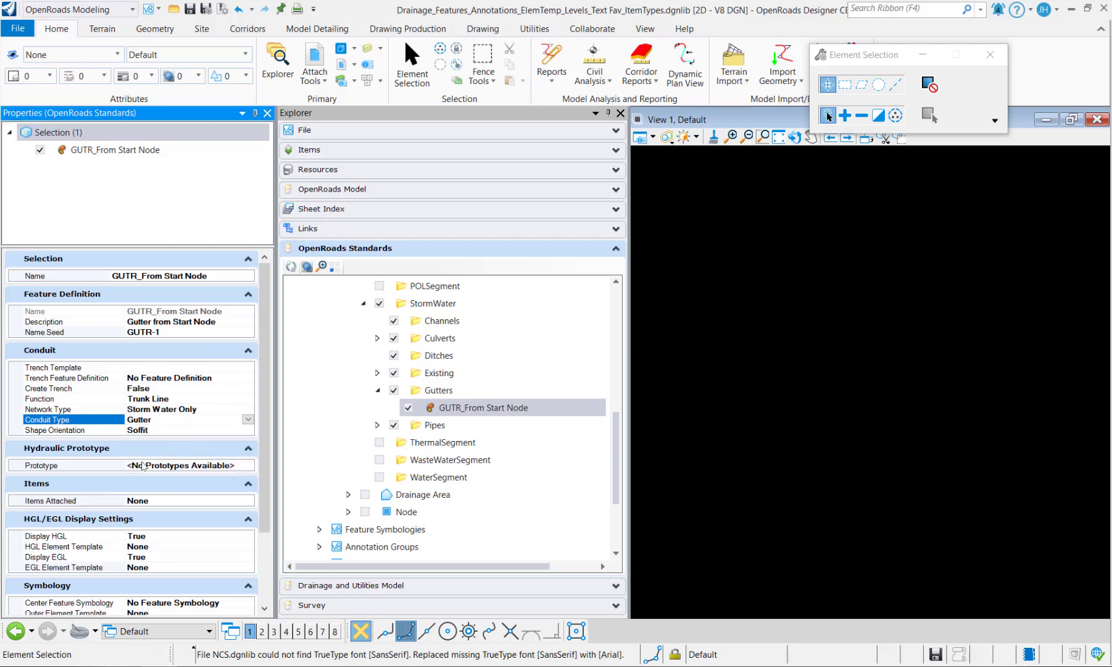
Assign GUTR_Center from Linear\StormWaterSegment\Gutters as the center feature symbology of the gutter definition
scroll(123, 432, down, 1)
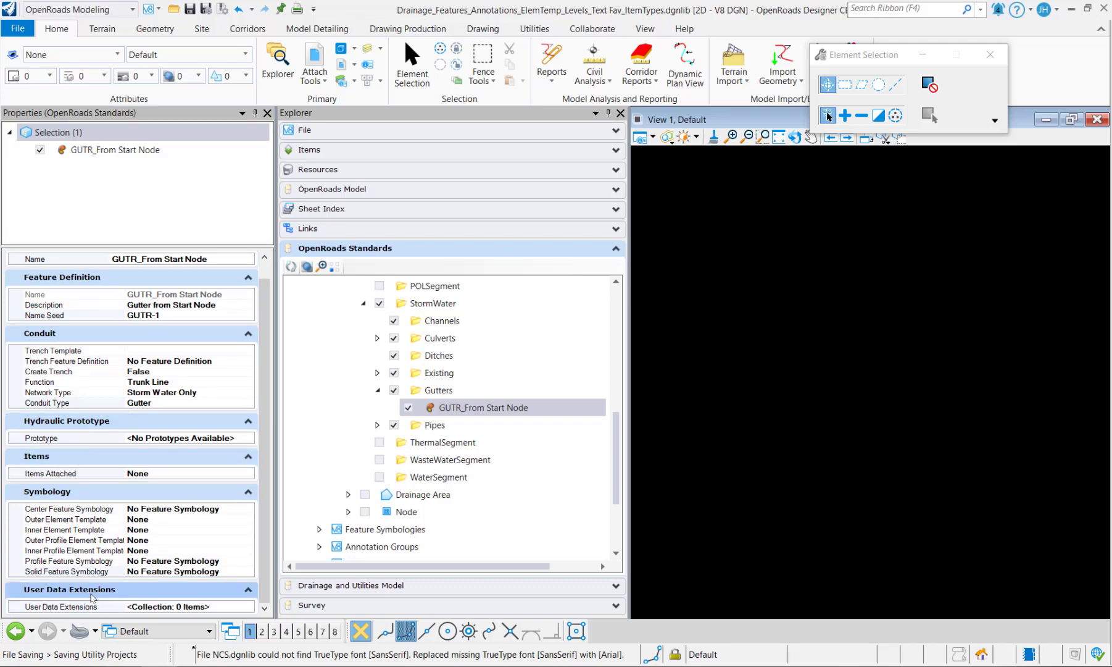
click(237, 510)
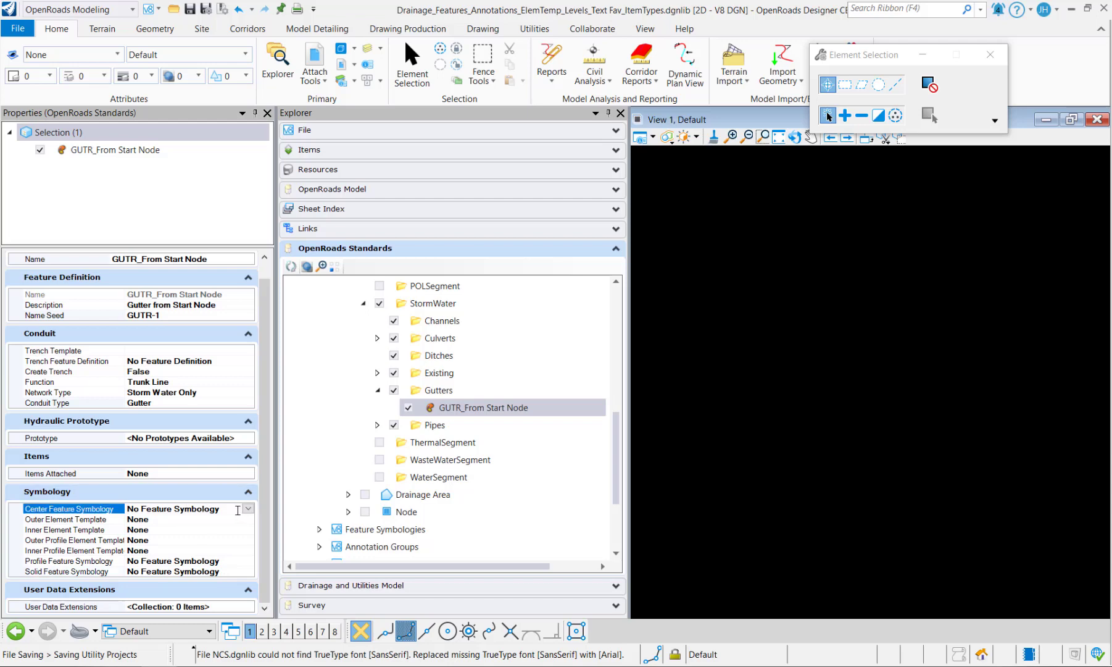
click(247, 509)
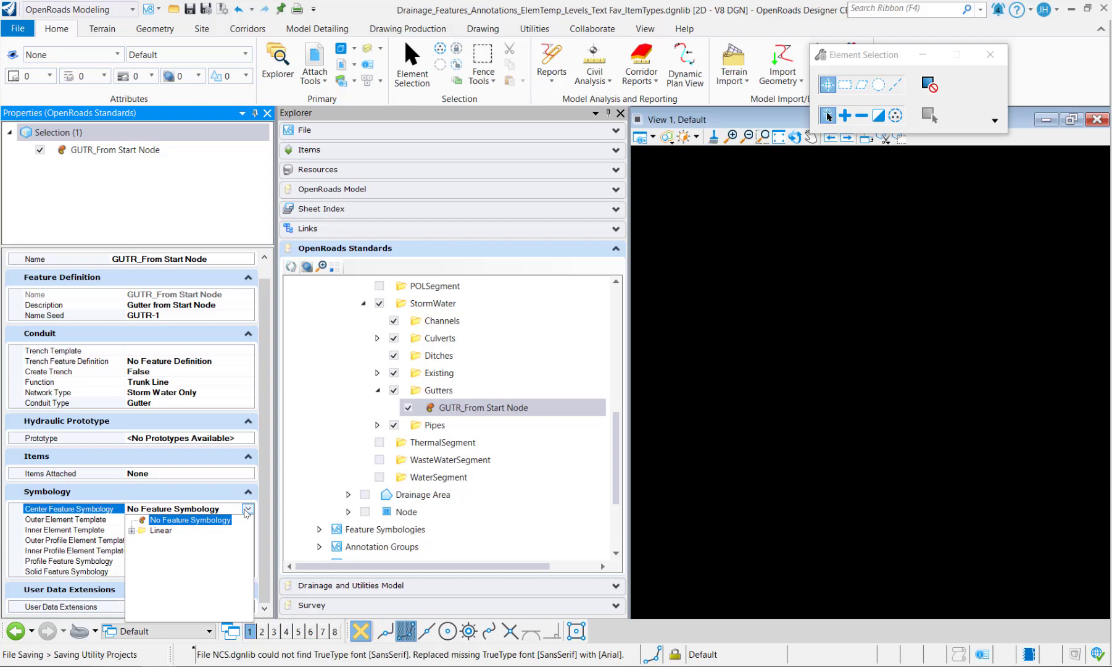
click(132, 531)
scroll(151, 550, down, 5)
click(143, 572)
click(155, 594)
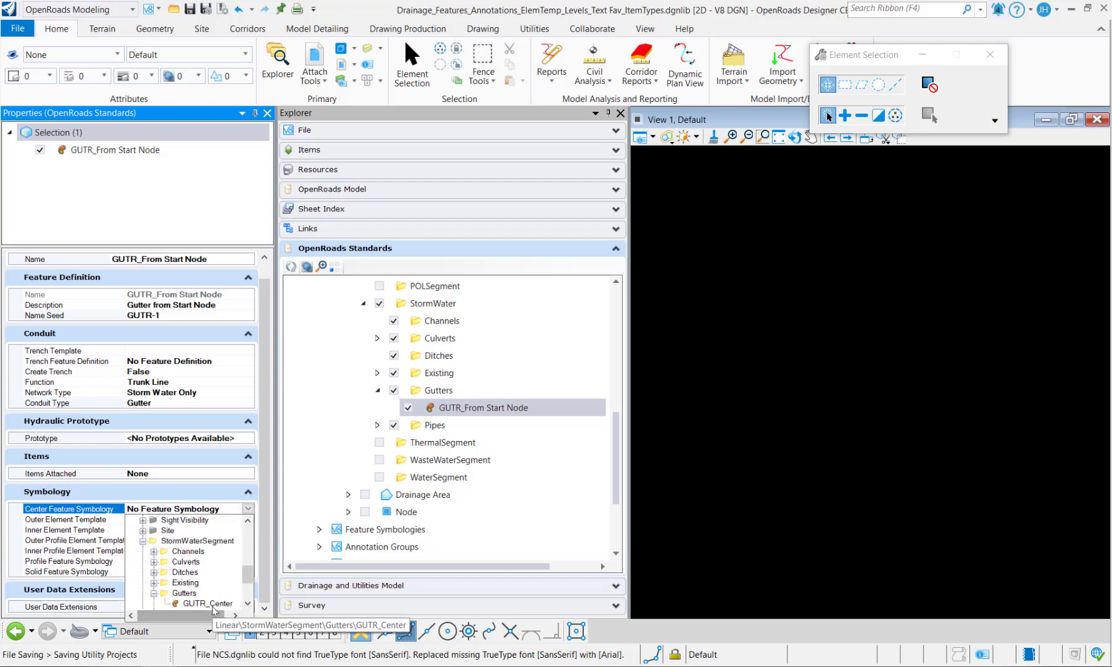
click(201, 604)
Assign GUTR_Profile from the StormWaterSegment Gutters folder as the gutter's profile feature symbology
click(247, 561)
click(247, 561)
click(132, 465)
scroll(142, 478, down, 6)
click(143, 485)
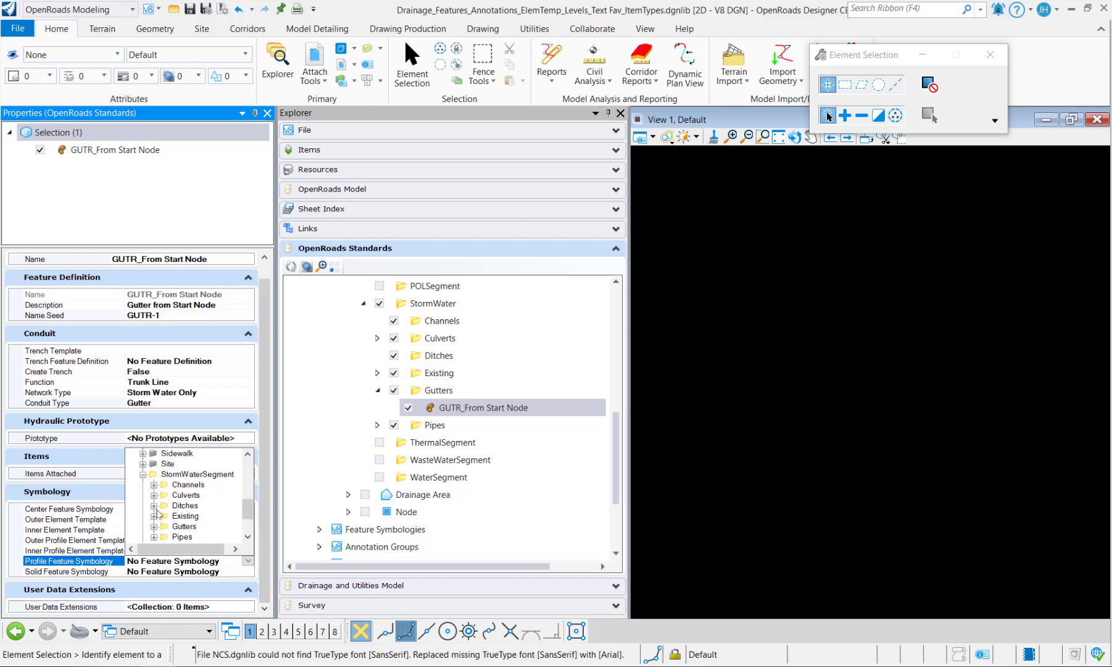
click(154, 526)
click(199, 537)
Assign GUTR_Gutter from Solid\StormWaterSegment\Gutters as the gutter's solid feature symbology
click(247, 572)
click(248, 572)
click(132, 475)
click(144, 485)
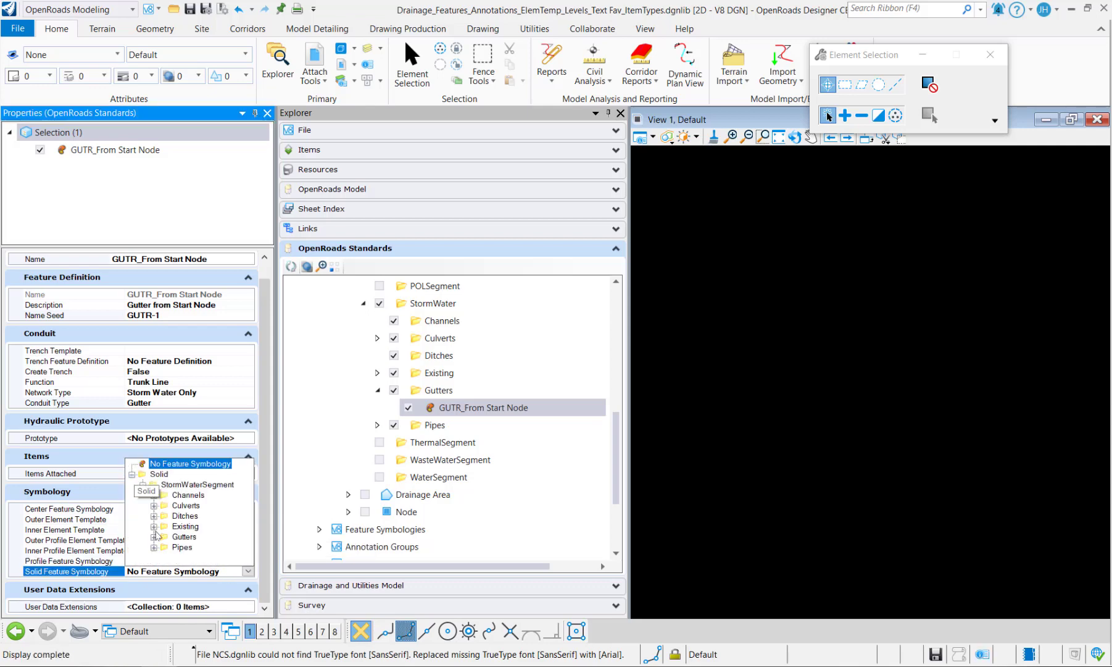
click(156, 533)
click(184, 546)
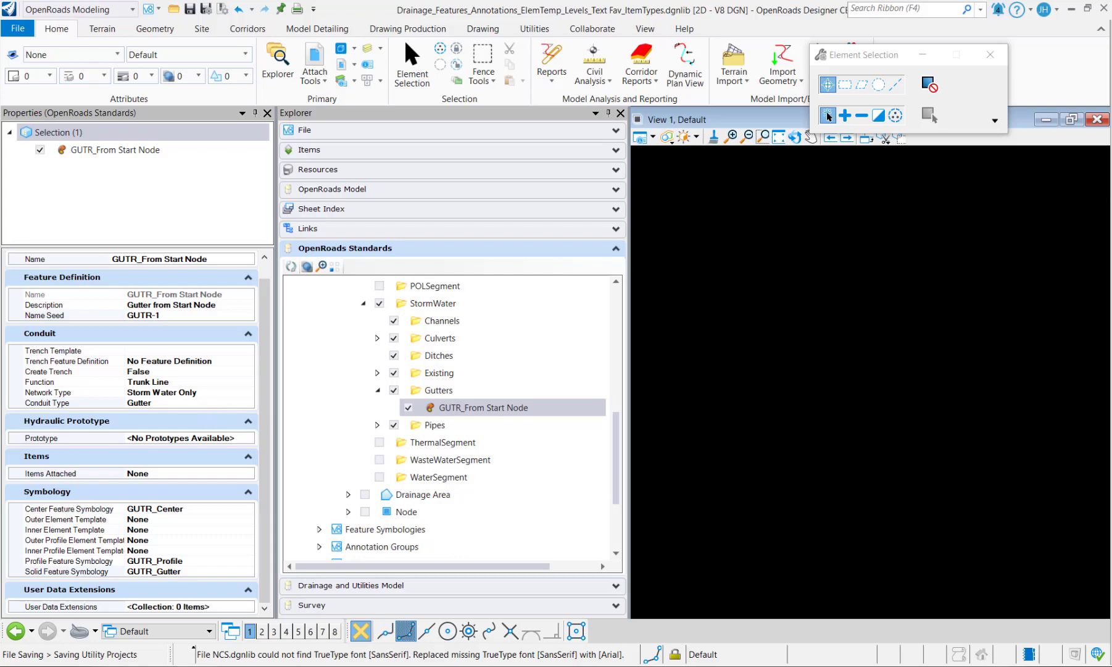
Switch to the Excel feature list, select the DTCH_Grass V-Ditch row for reference, and return to OpenRoads Designer
key(alt+Tab)
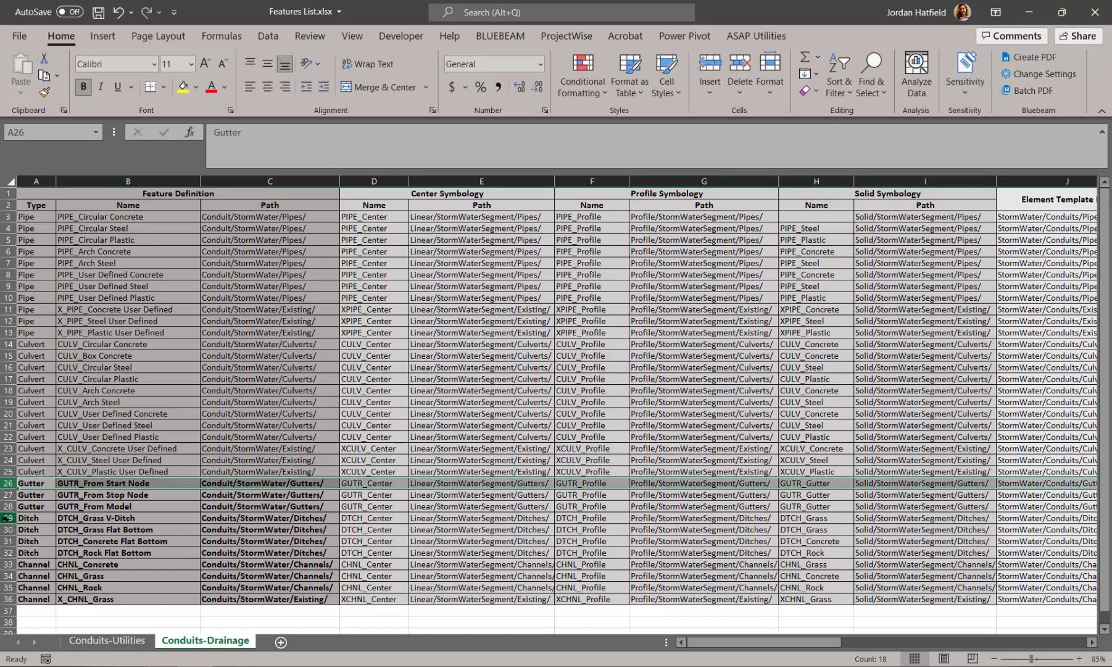
click(9, 518)
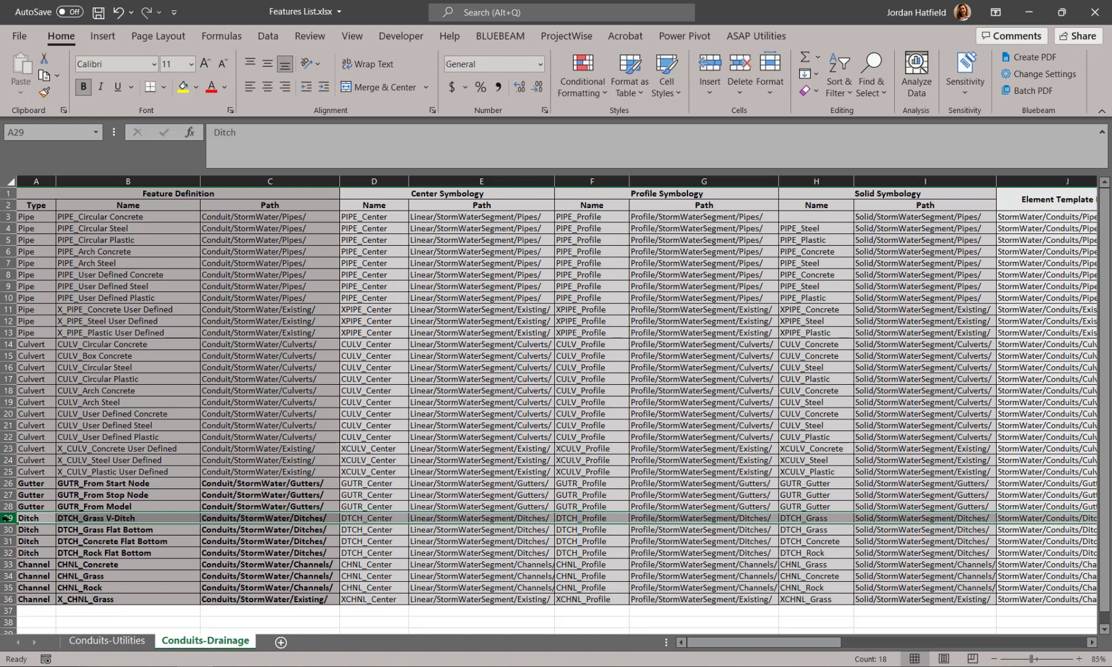
key(alt+Tab)
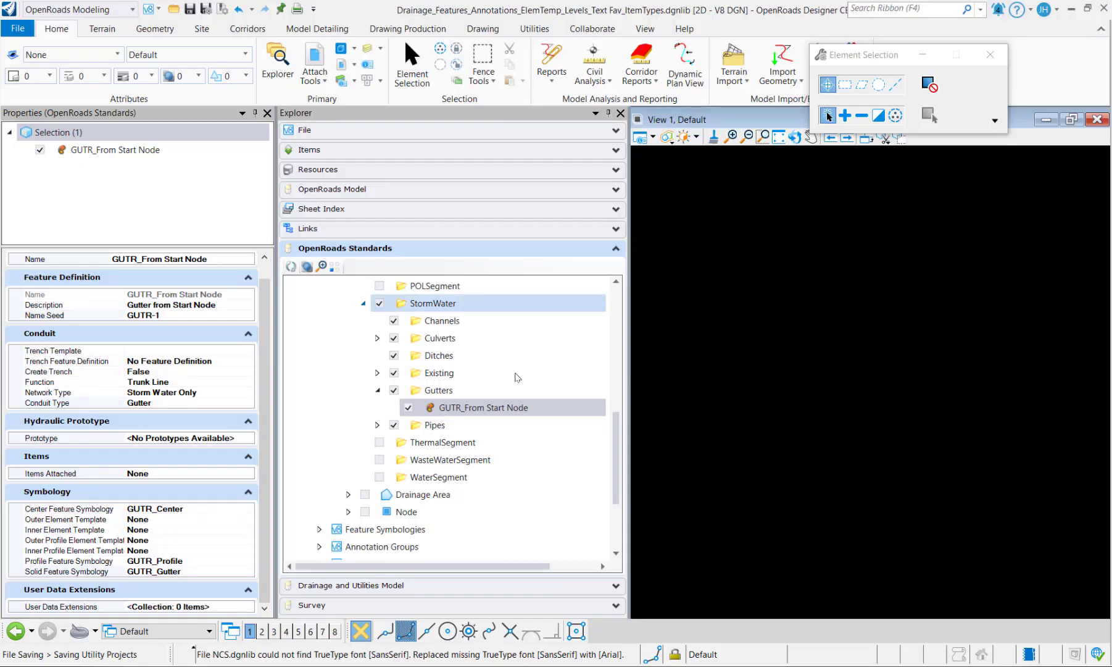
Create a feature definition named DTCH_Grass V-Ditch in the StormWater Ditches folder
right_click(484, 358)
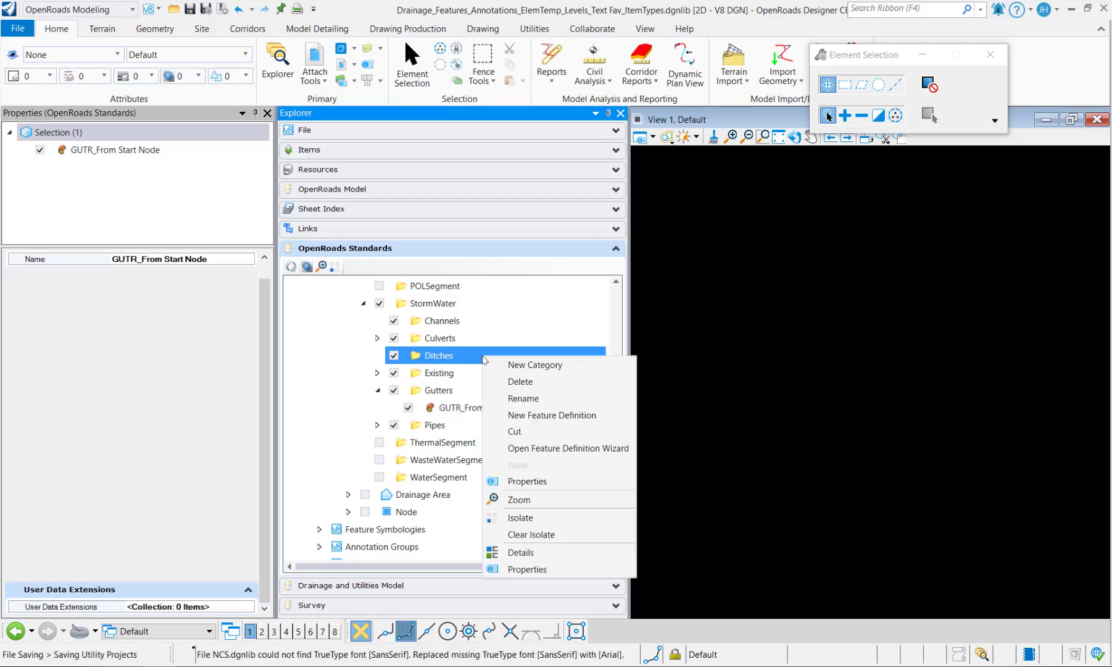
click(551, 415)
text(DTCH)
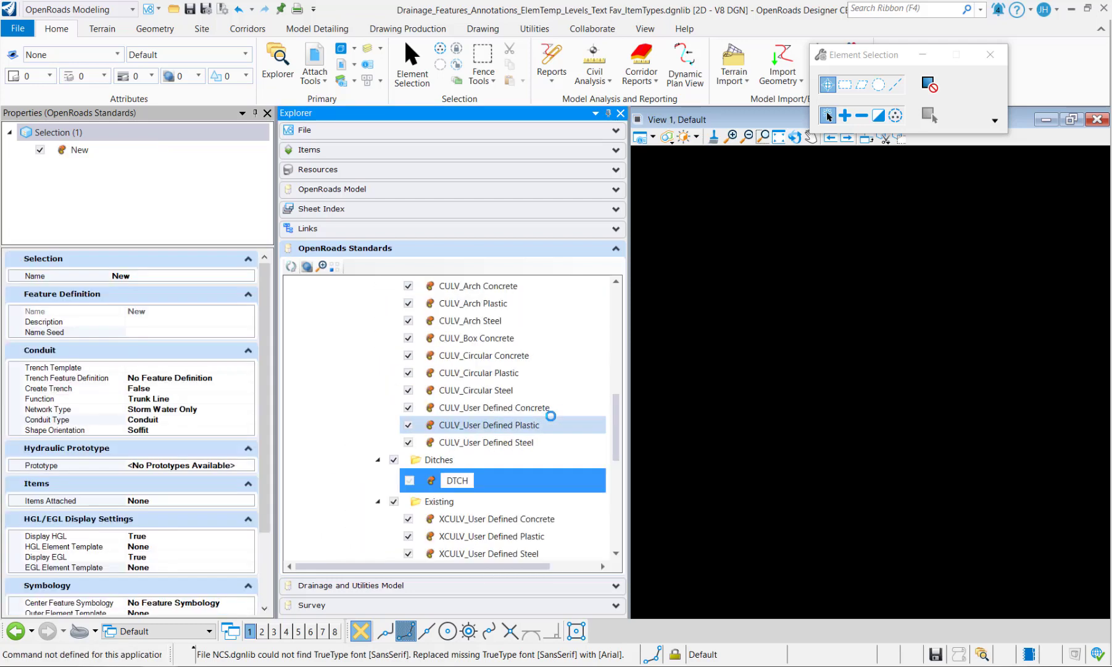
text(_Grass V-Ditch)
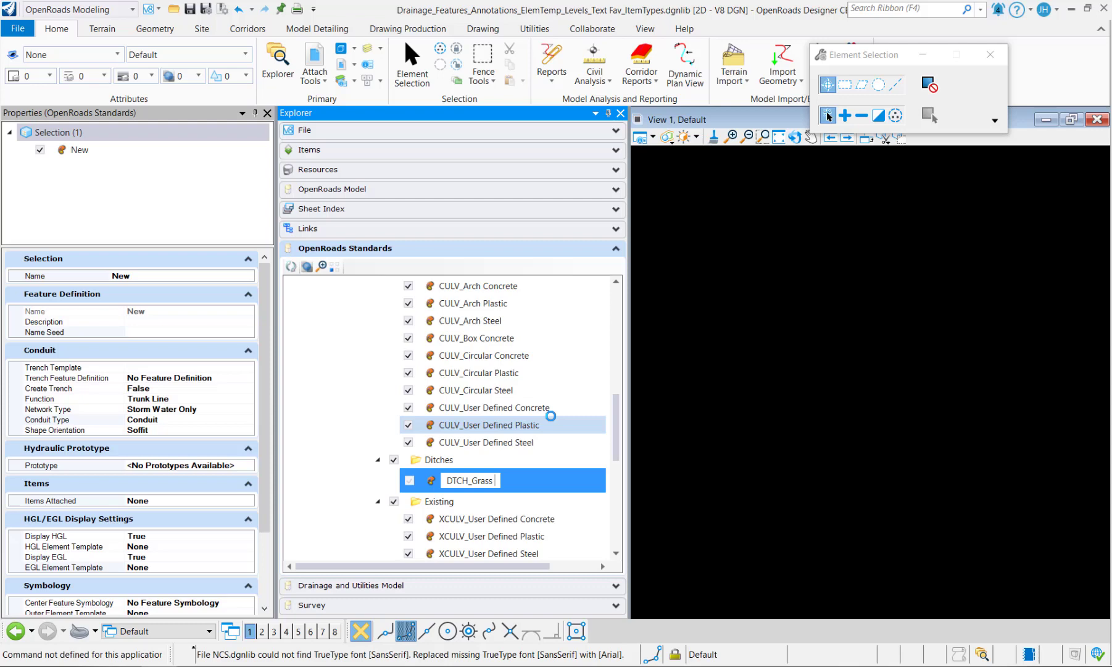
key(Return)
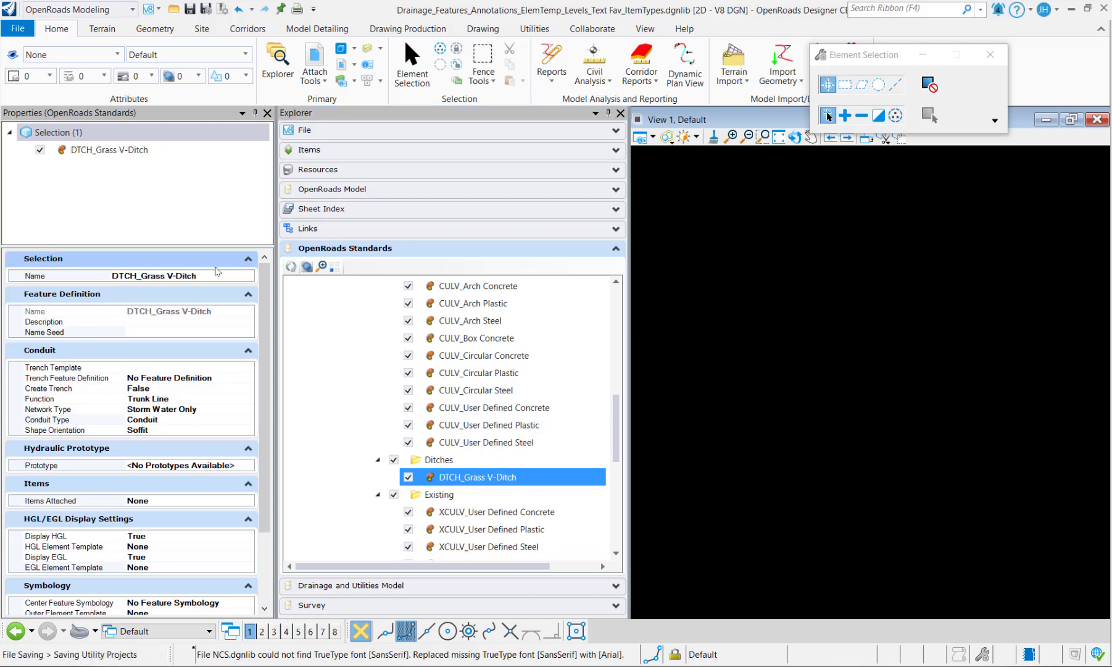
Give DTCH_Grass V-Ditch the description "Grass V-Ditch" and the name seed DTCH-1, and save the file
click(213, 324)
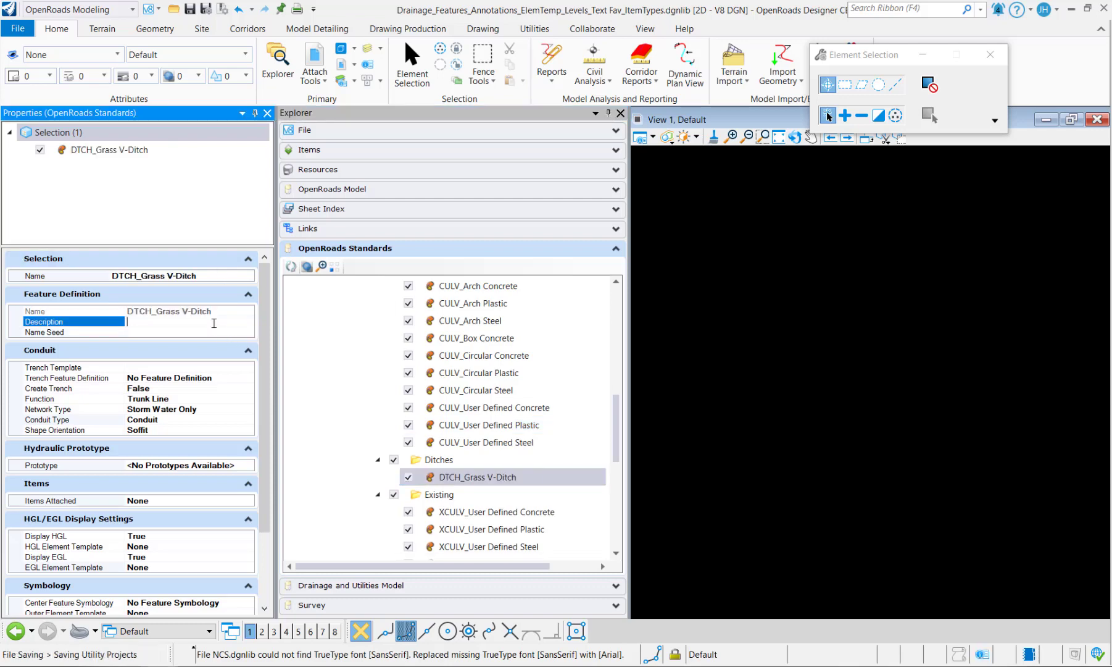
text(Grass V-Ditch)
click(200, 331)
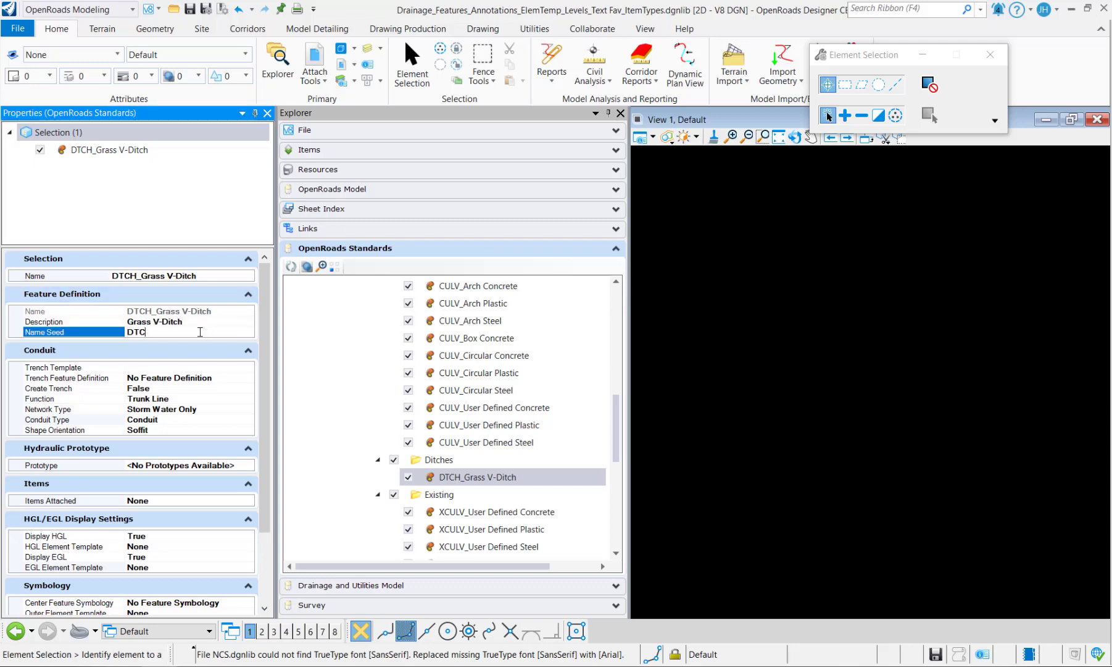
key(Return)
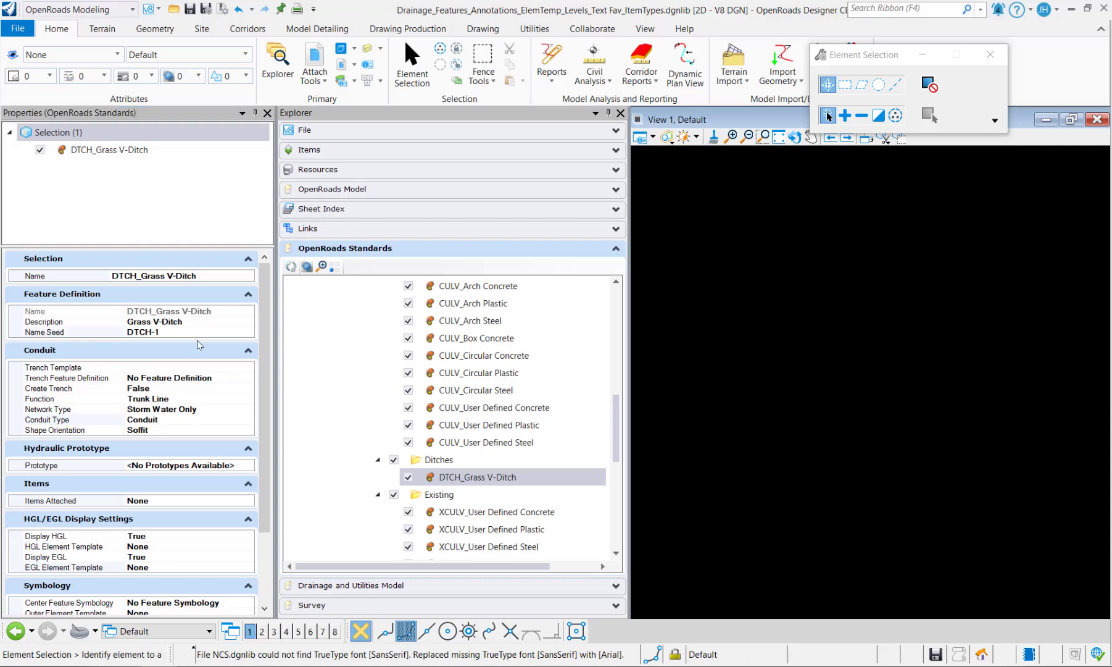
scroll(105, 399, down, 1)
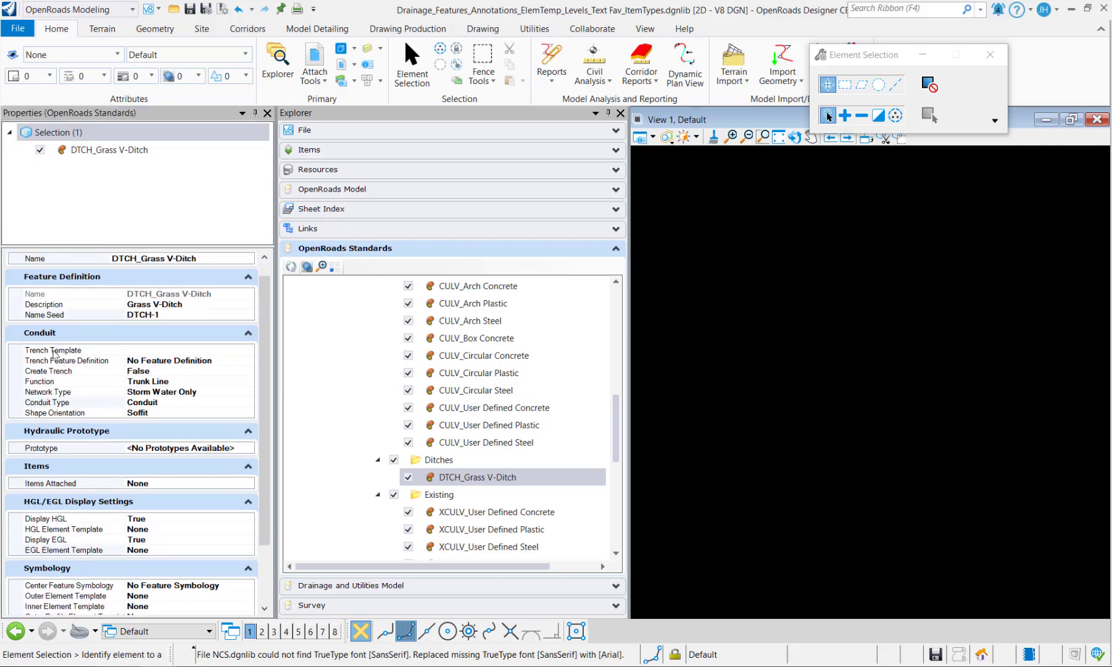
key(ctrl+s)
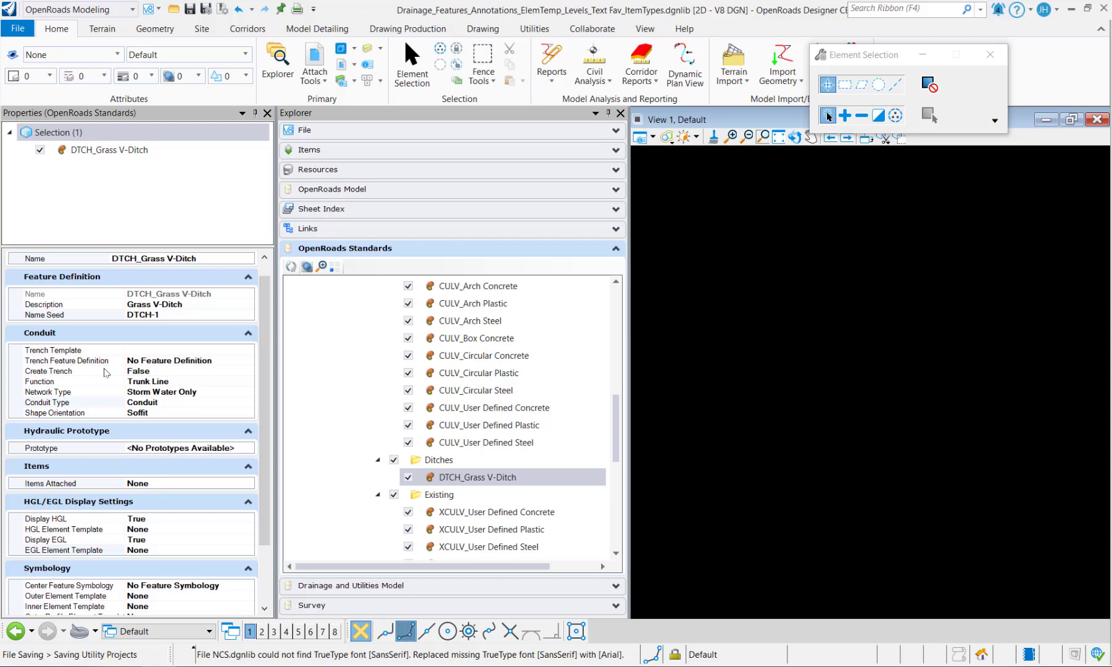
Keep the conduit type of DTCH_Grass V-Ditch as Conduit and set its shape orientation to Invert
click(174, 402)
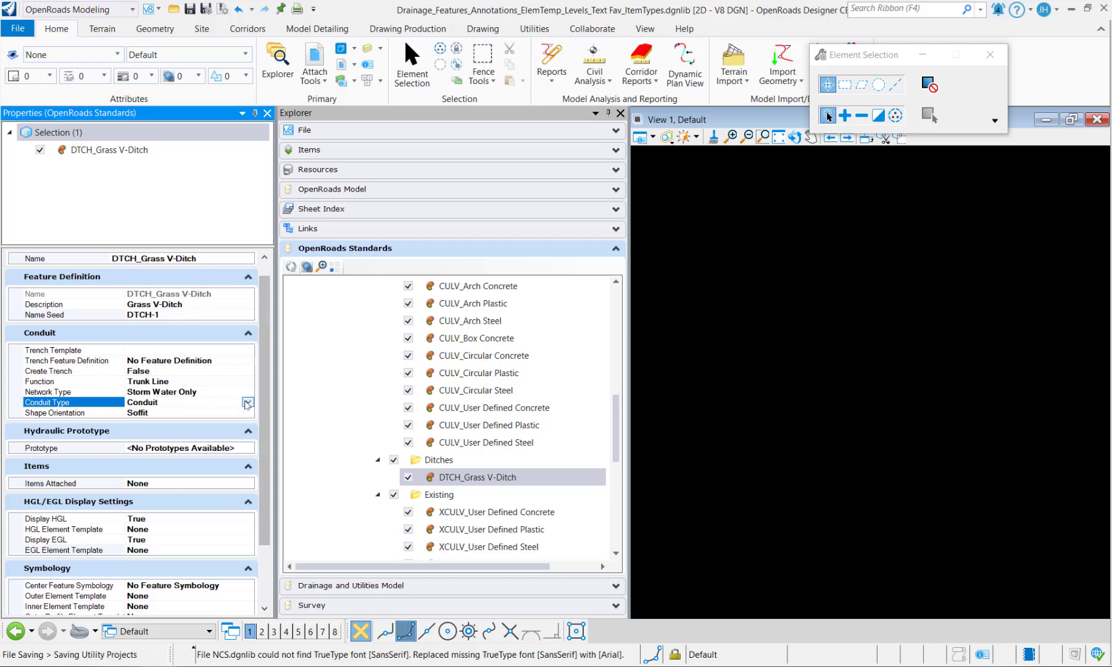
click(247, 403)
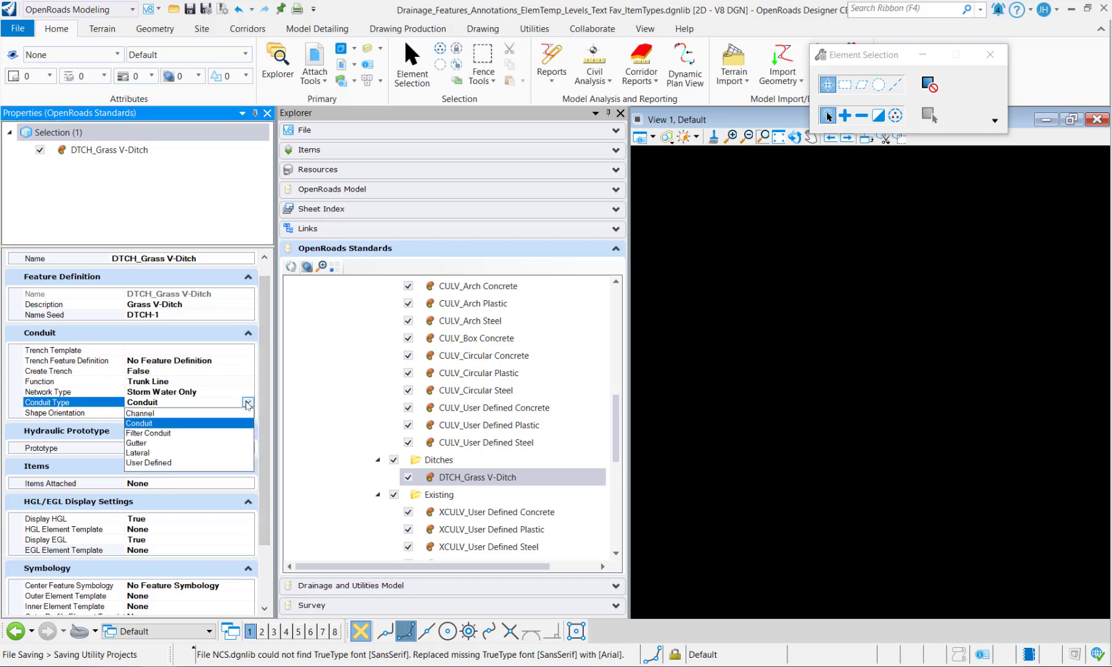
click(154, 423)
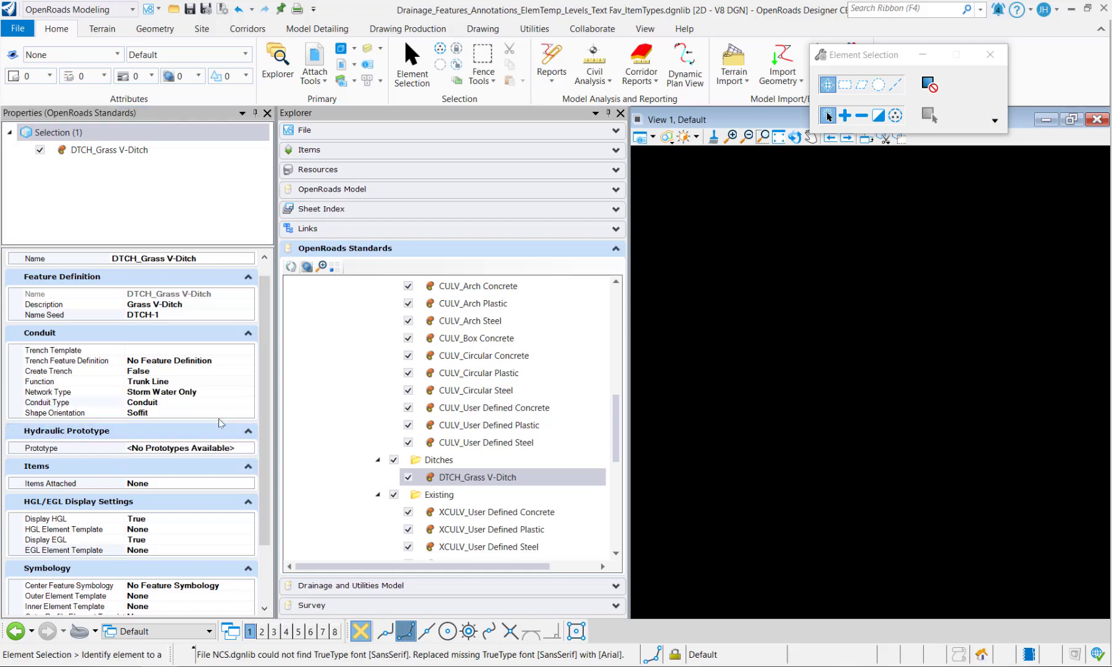
click(225, 412)
click(252, 412)
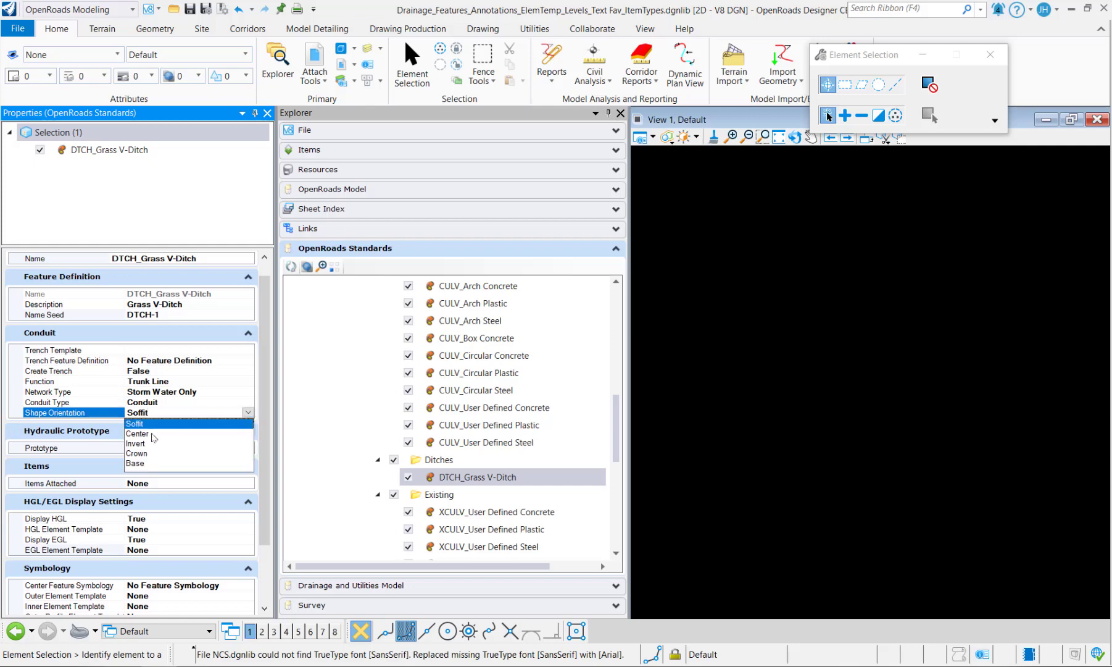
click(144, 451)
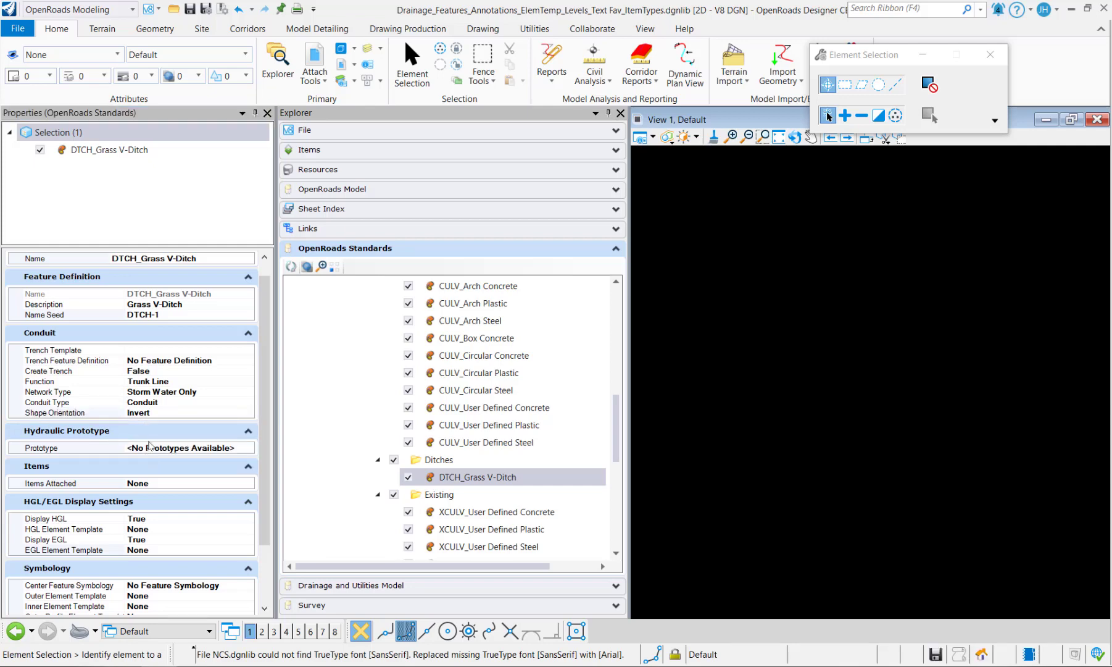
scroll(149, 445, down, 2)
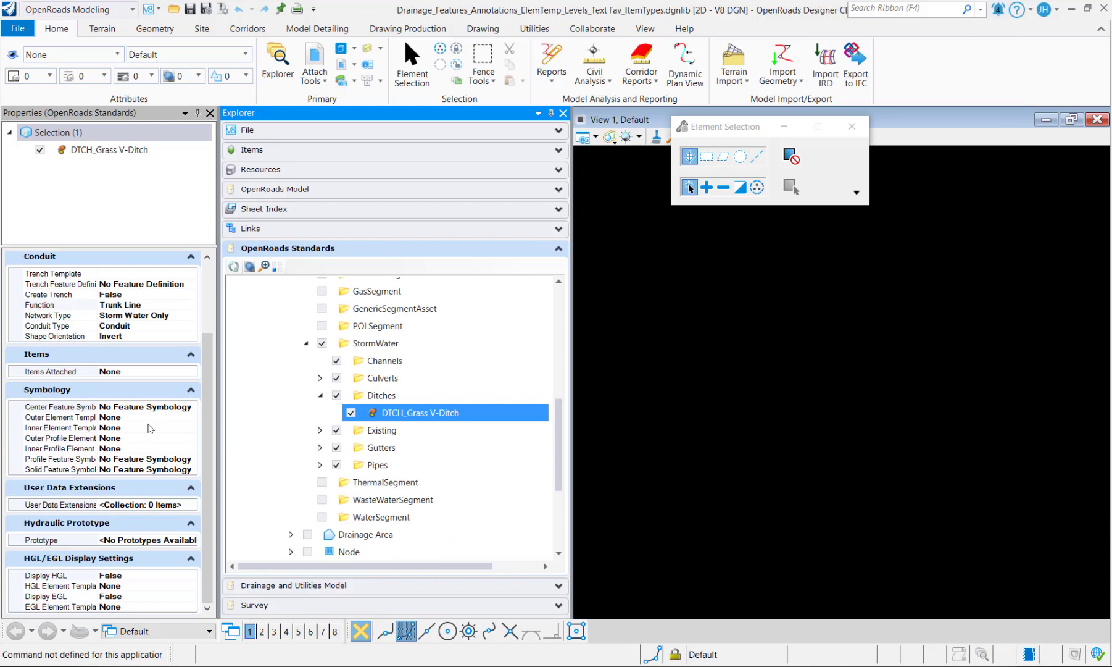
click(176, 411)
click(190, 408)
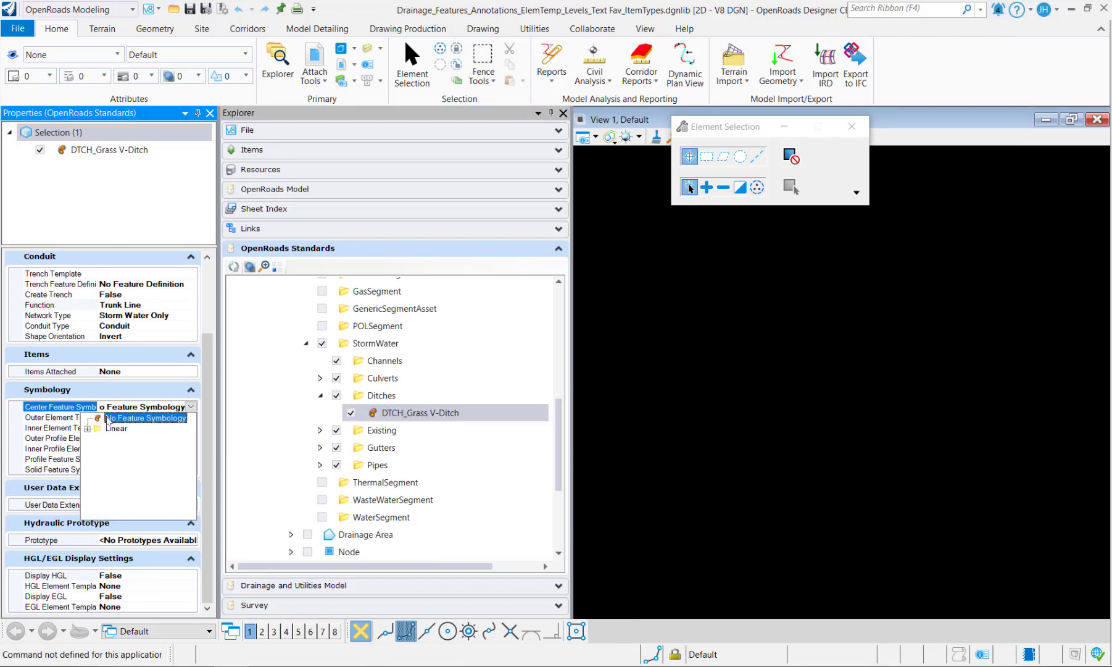
click(87, 429)
click(101, 481)
drag(123, 513, 168, 513)
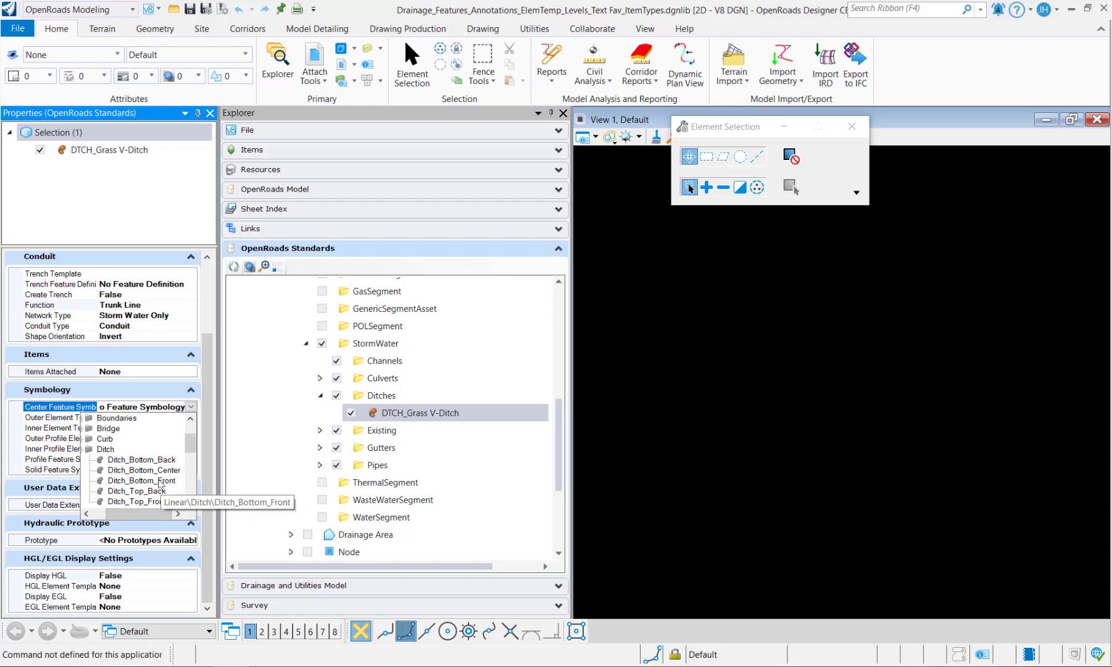
scroll(159, 480, down, 1)
click(137, 458)
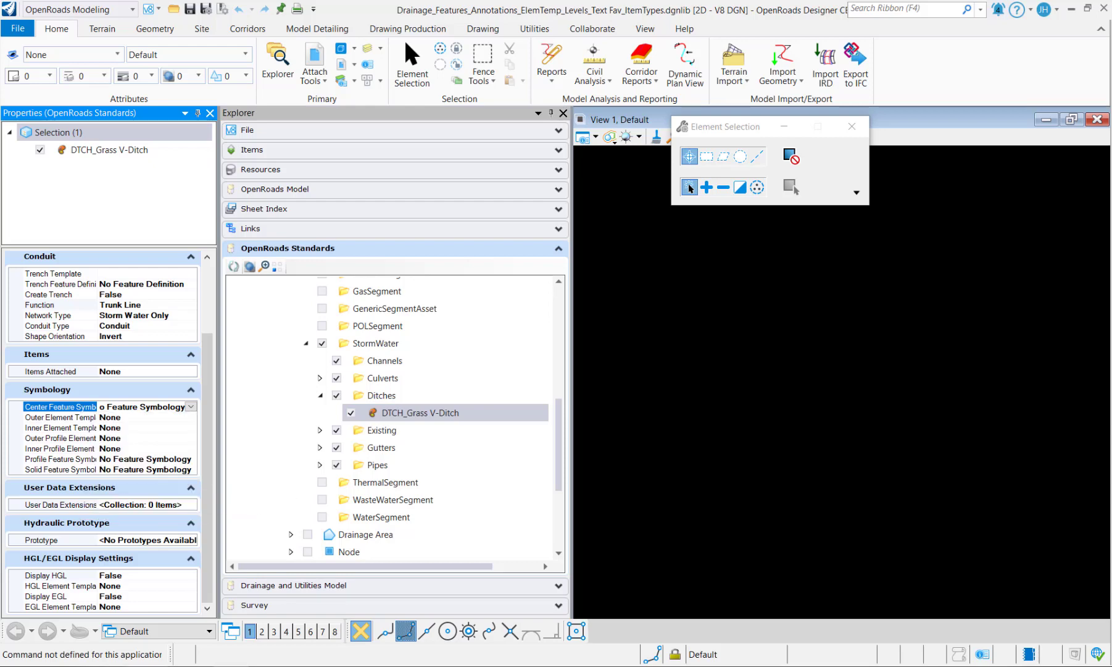
Assign DTCH_Center from Linear\StormWaterSegment\Ditches as the grass V-ditch's center feature symbology
click(190, 406)
scroll(109, 487, down, 3)
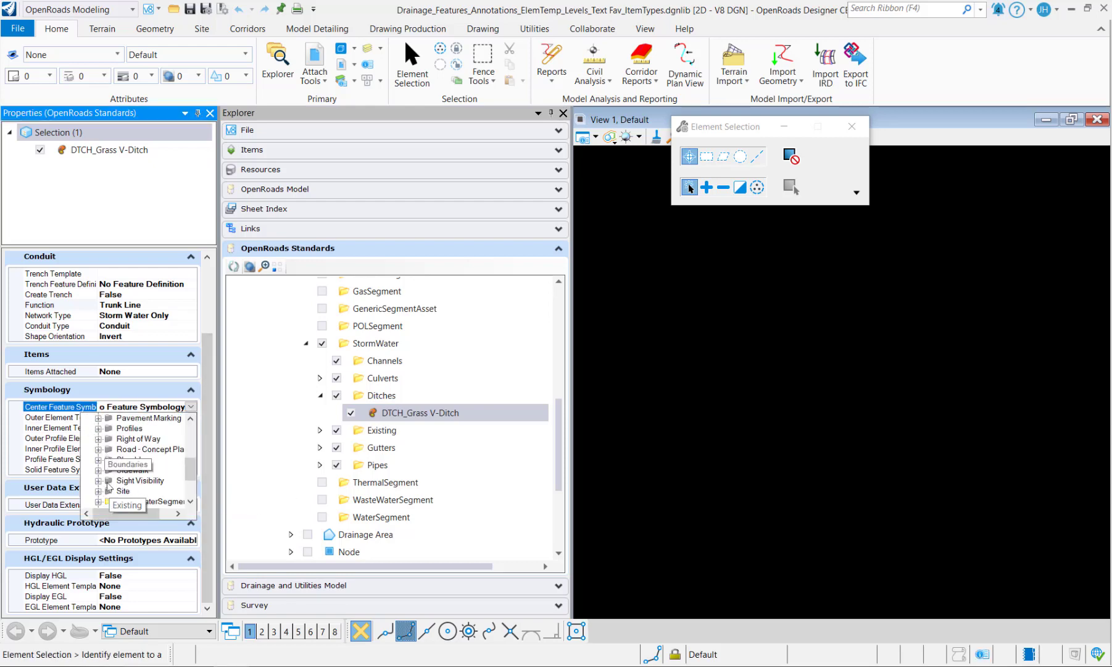
click(99, 501)
click(109, 470)
click(140, 482)
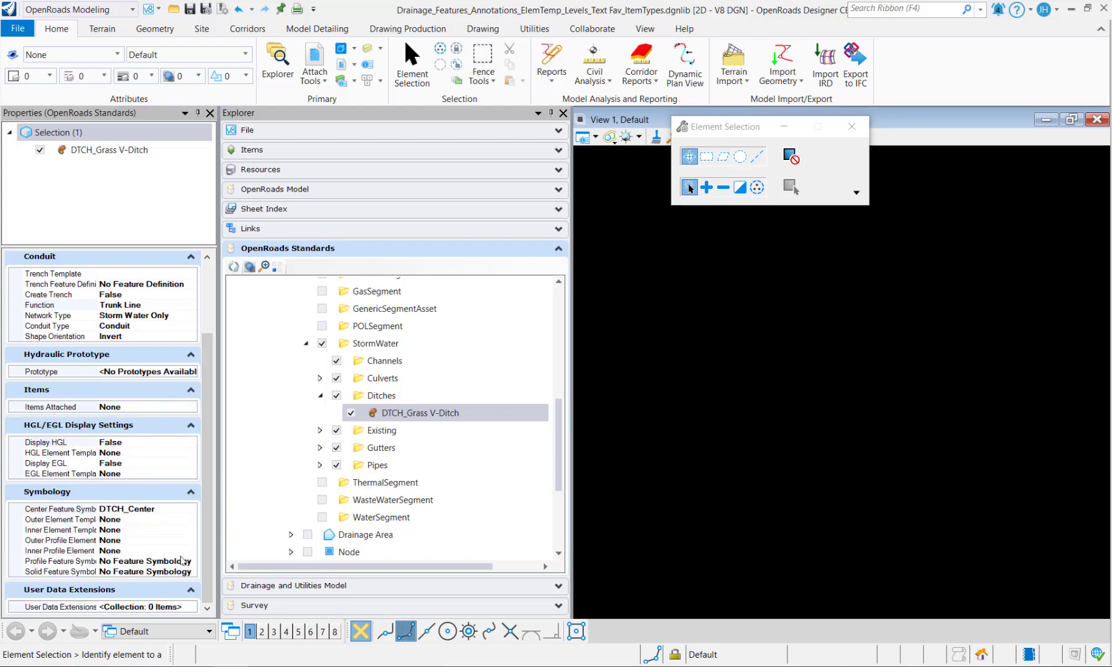
Assign DTCH_Profile from Profile\StormWaterSegment\Ditches as the grass V-ditch's profile feature symbology
click(181, 558)
click(191, 562)
click(88, 465)
click(99, 506)
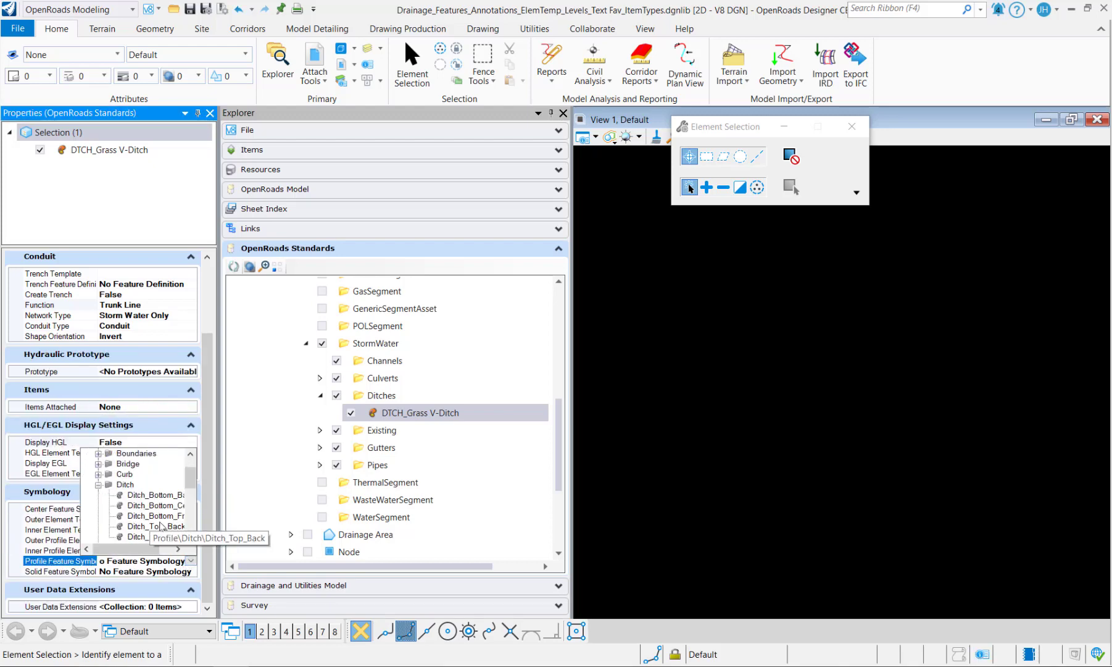
scroll(151, 523, down, 6)
click(99, 496)
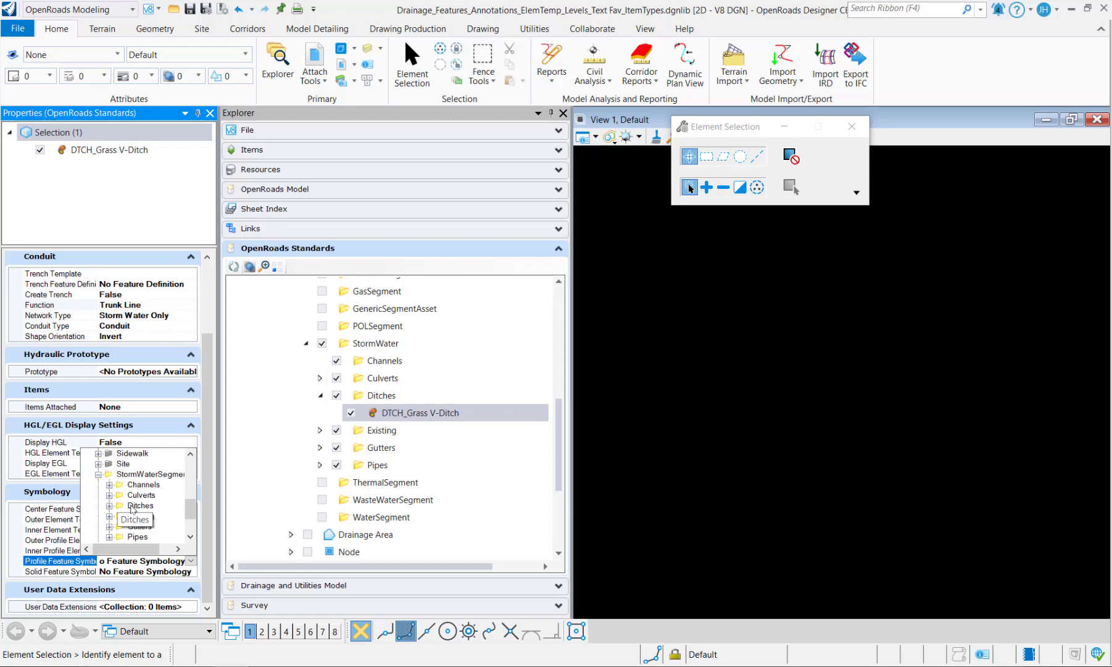
click(109, 506)
click(152, 517)
Assign DTCH_Grass from Solid\StormWaterSegment\Ditches as the grass V-ditch's solid feature symbology
click(182, 572)
click(191, 571)
click(87, 474)
click(98, 485)
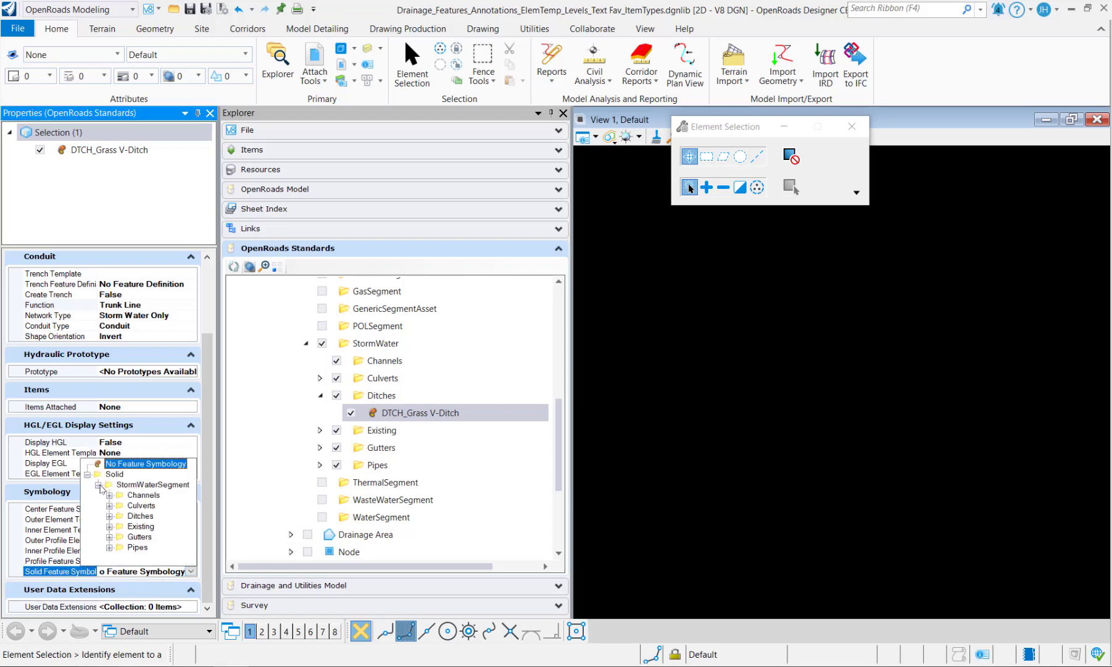
click(109, 515)
click(164, 534)
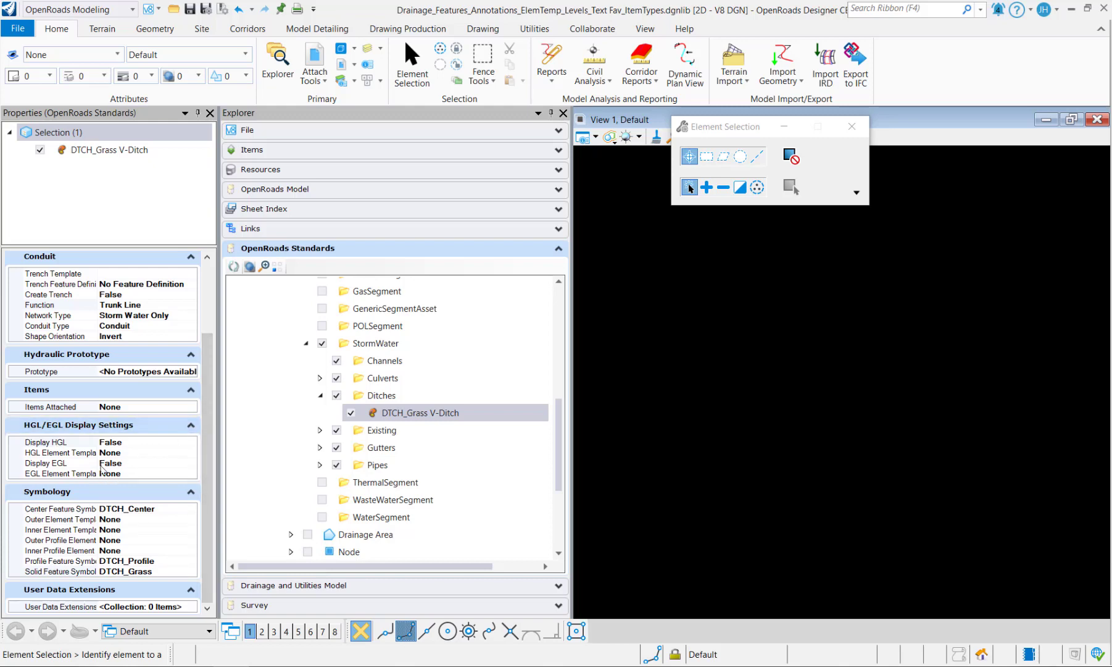
Set Display HGL and Display EGL to True for the grass V-ditch and assign both element templates from StormWater\Conduits
double_click(41, 442)
click(123, 453)
scroll(130, 501, down, 2)
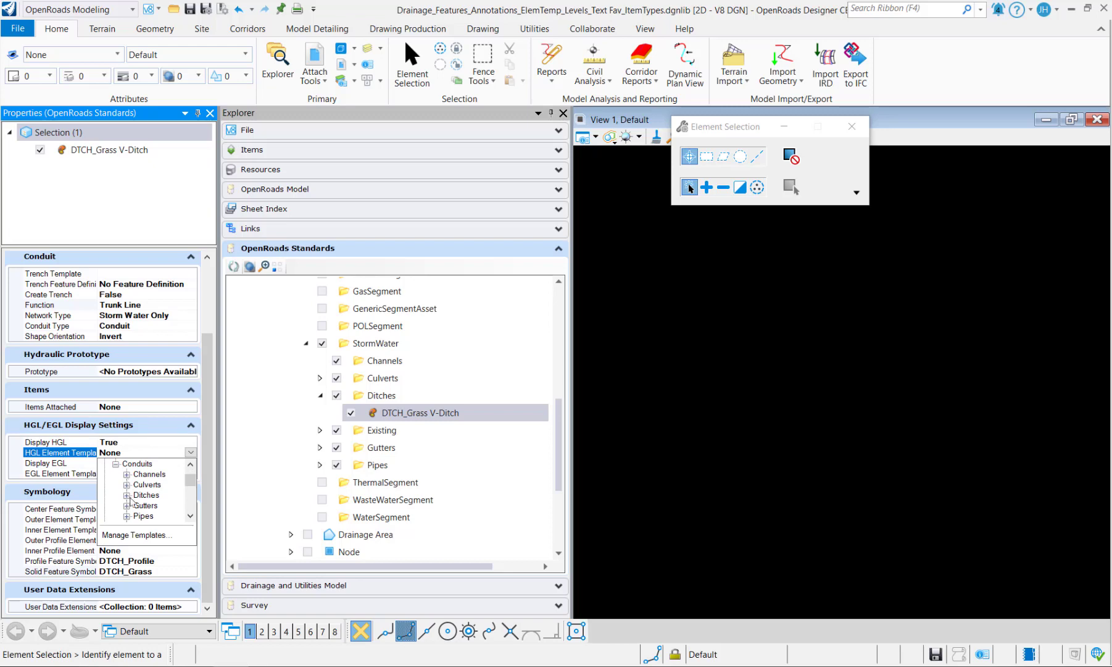
scroll(131, 501, down, 2)
click(143, 479)
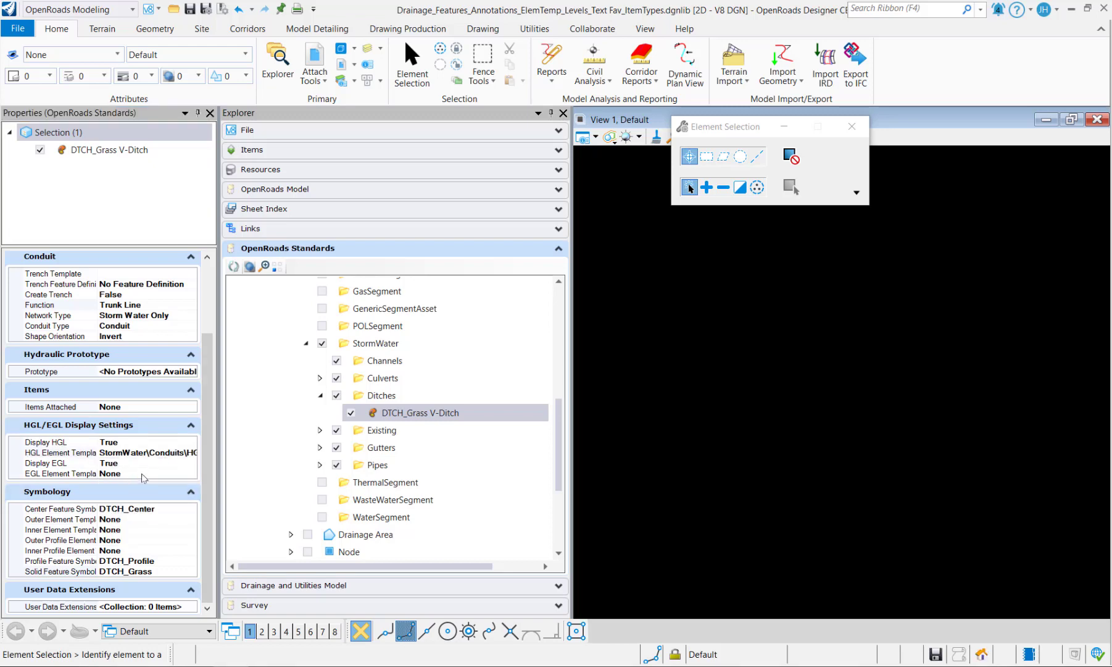
click(144, 475)
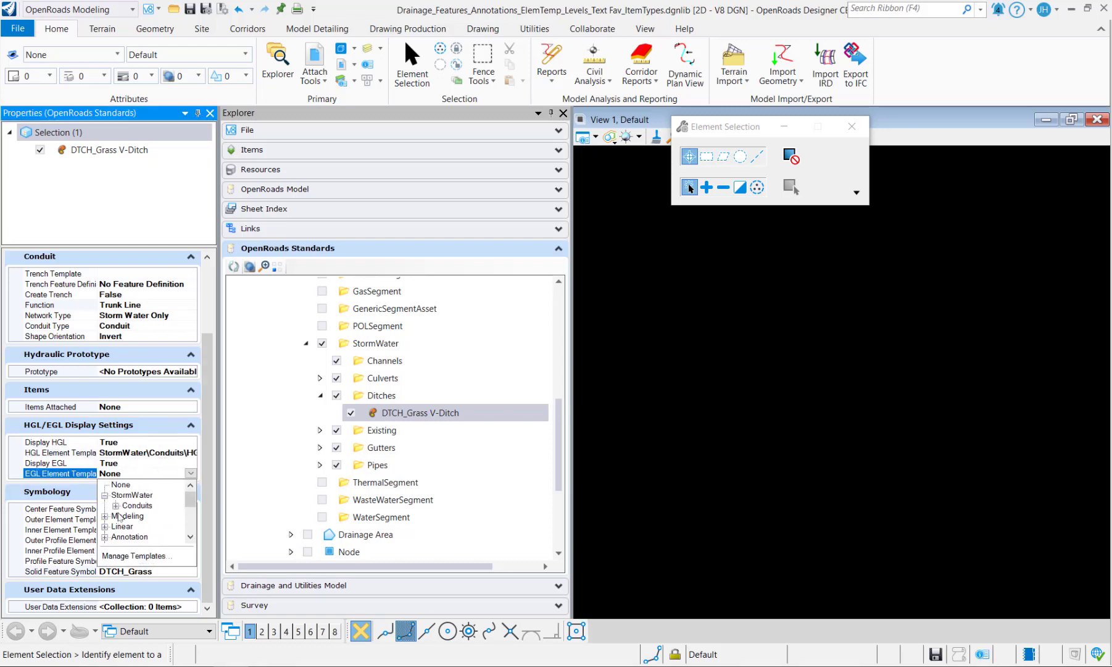
scroll(119, 516, down, 2)
click(142, 516)
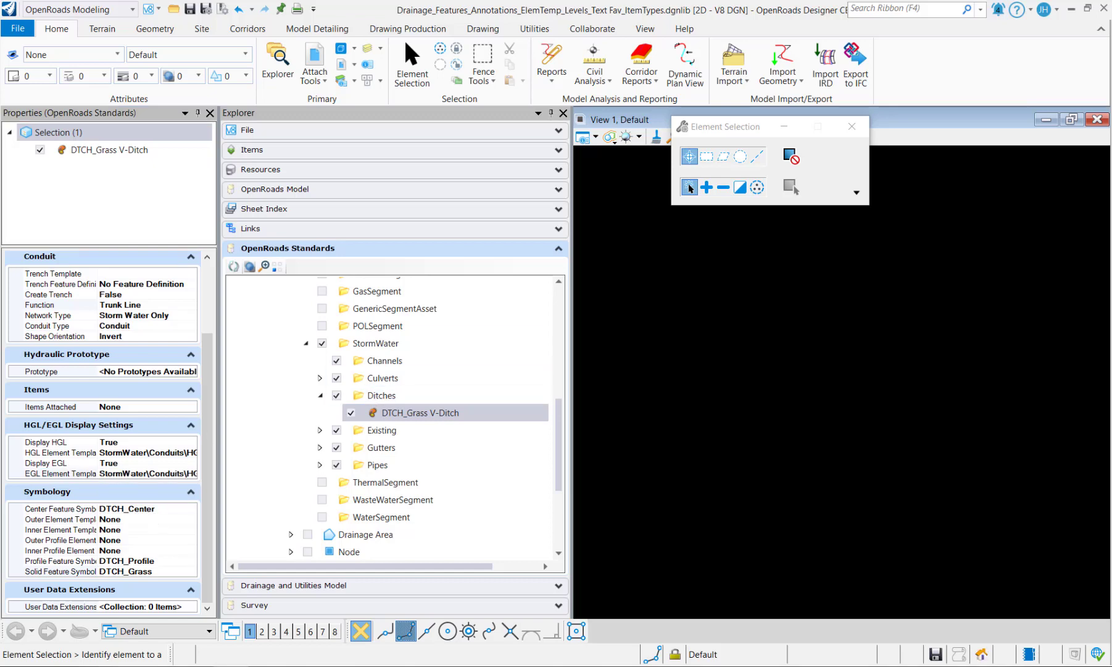
Switch to the Excel feature list, review the remaining ditch rows and the CHNL_Concrete row, and return to OpenRoads Designer
click(397, 419)
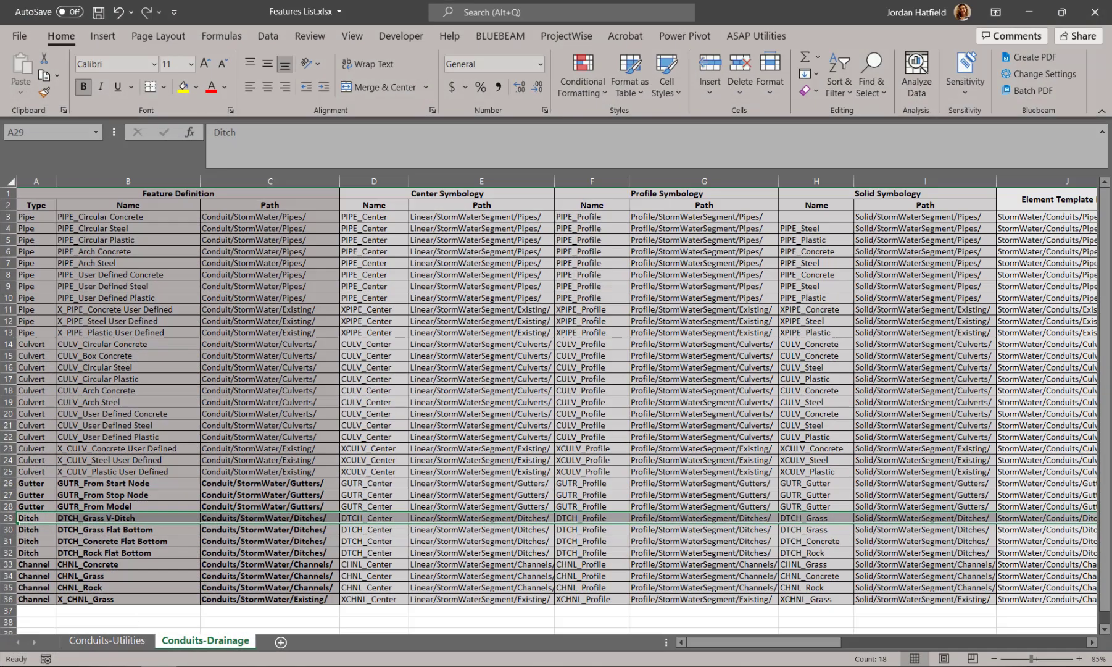
click(14, 530)
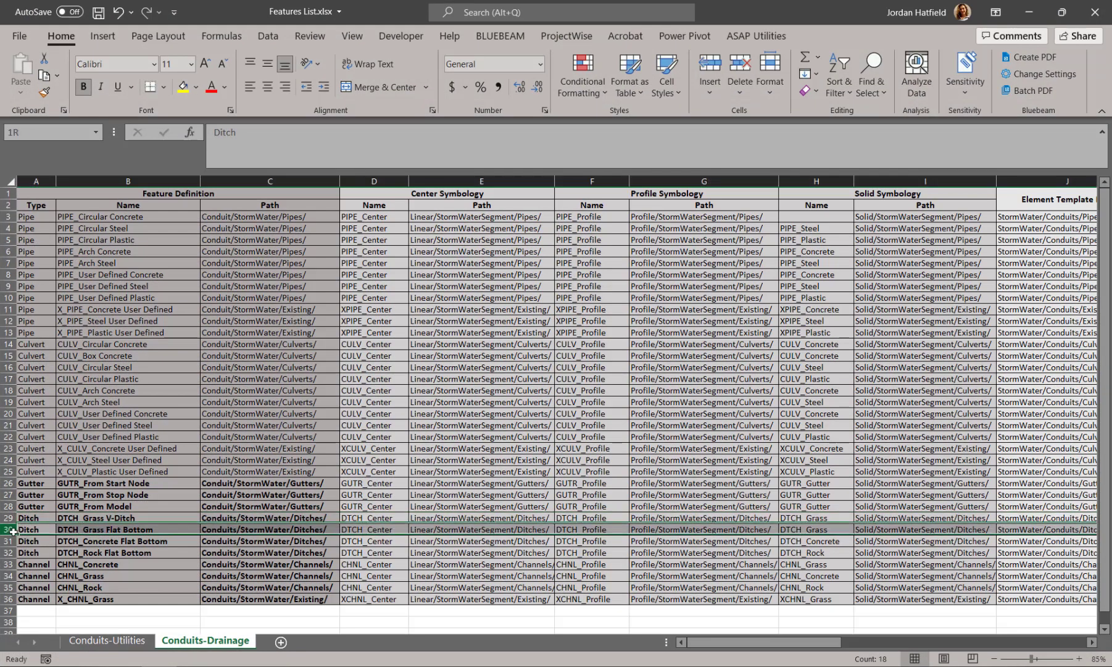
click(10, 541)
click(8, 553)
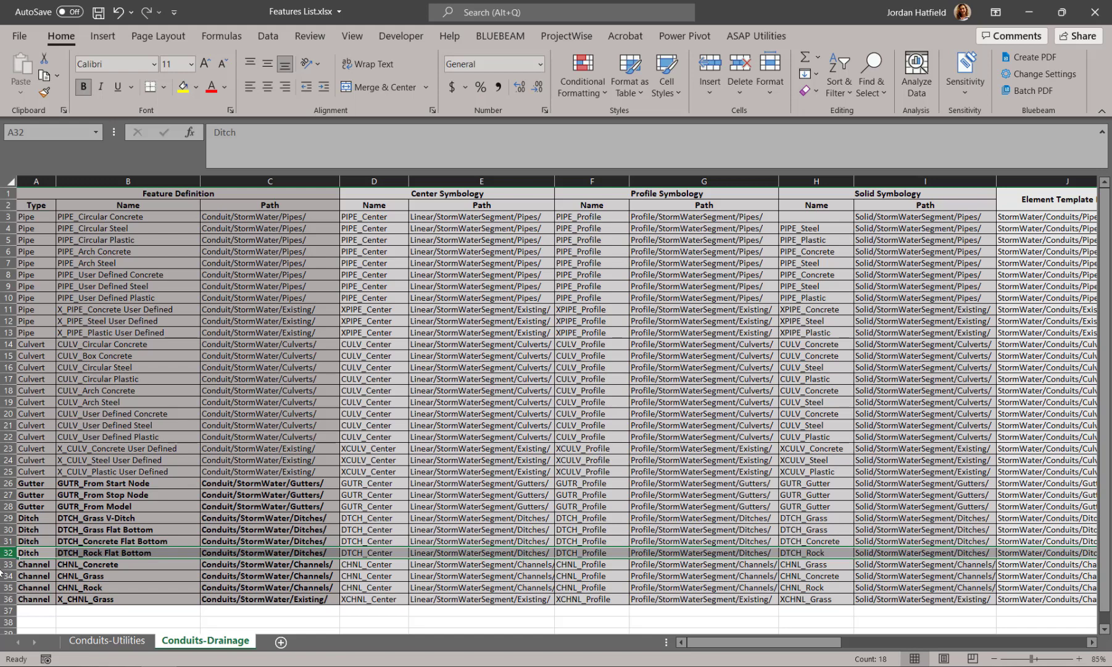
click(7, 564)
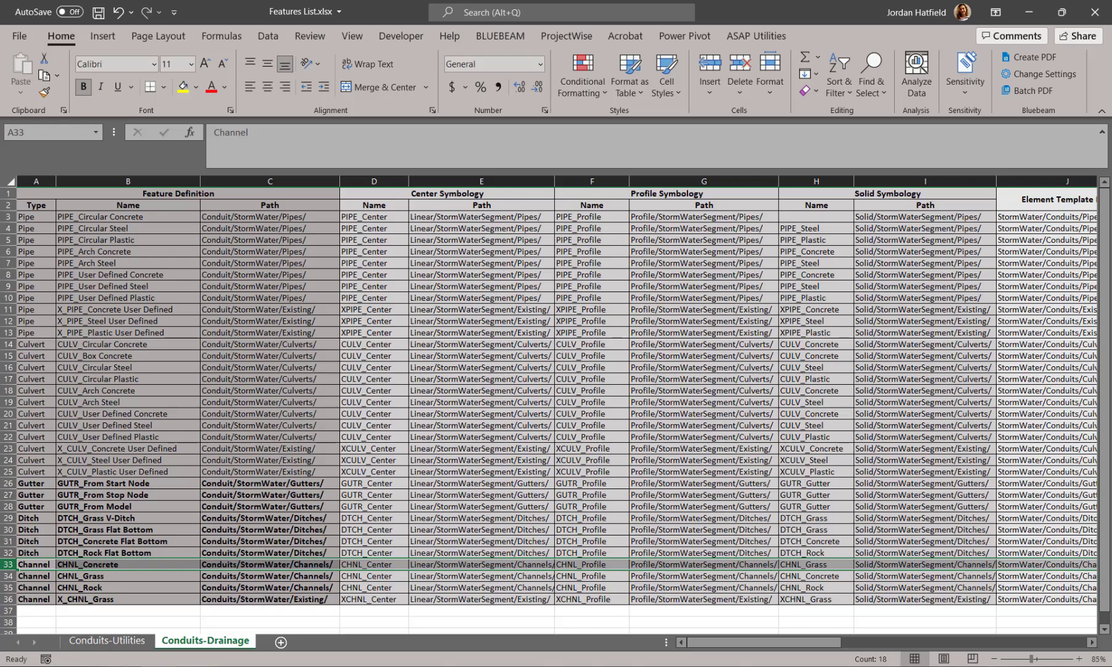
click(234, 666)
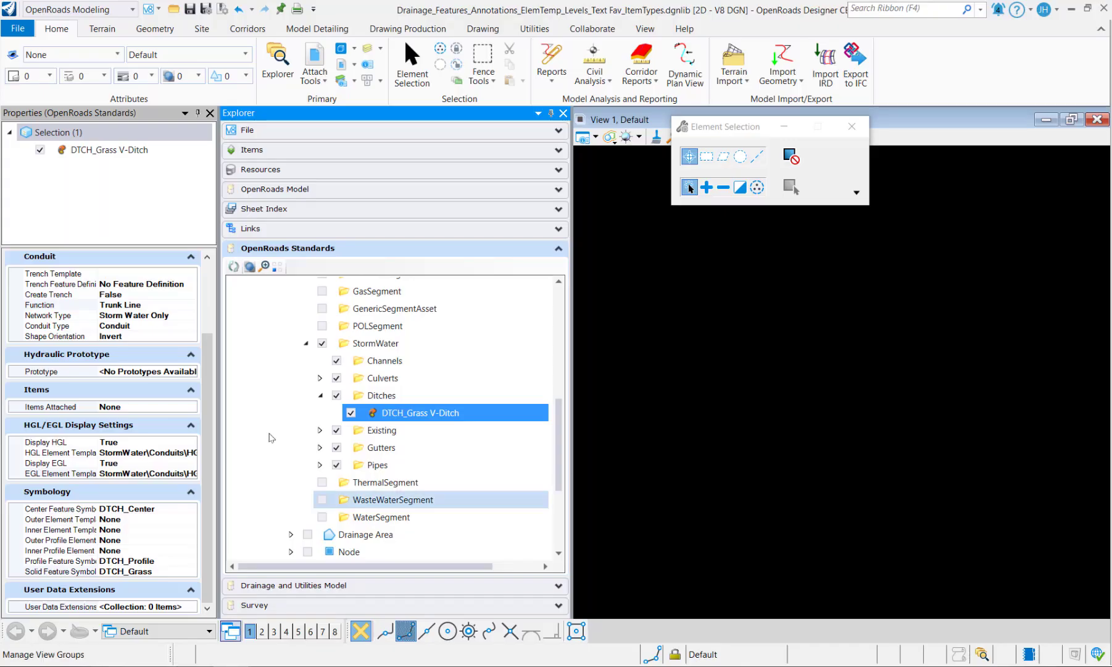
Collapse the Ditches folder and create a feature definition named CHNL_Grass in the StormWater Channels folder
click(320, 397)
right_click(375, 359)
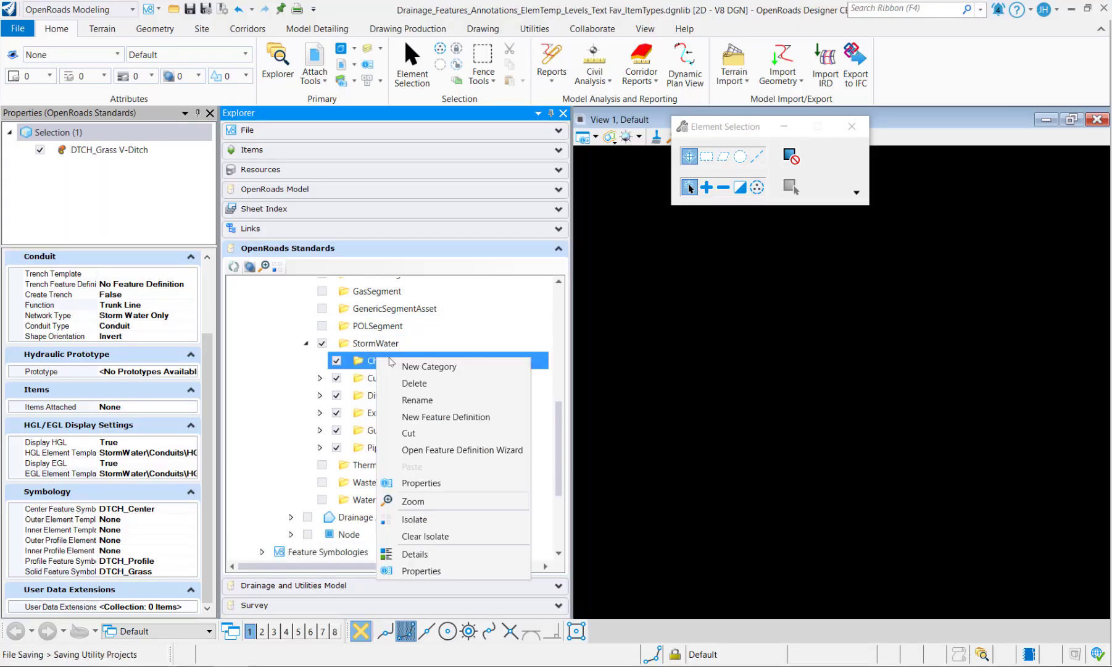
click(443, 417)
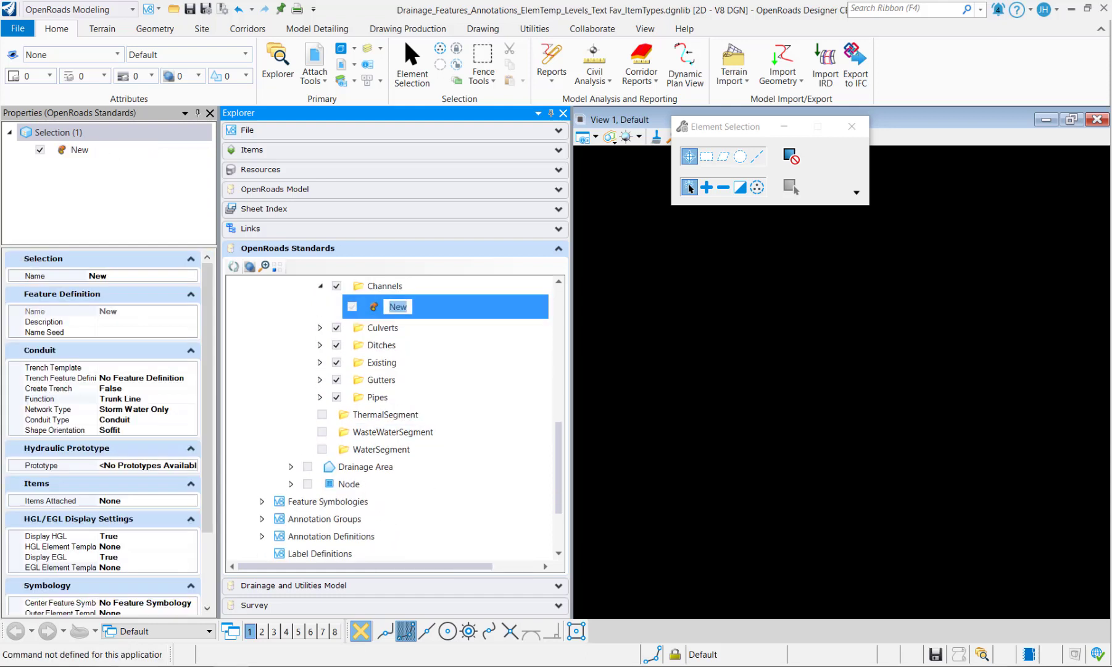
text(CHNL_Channel)
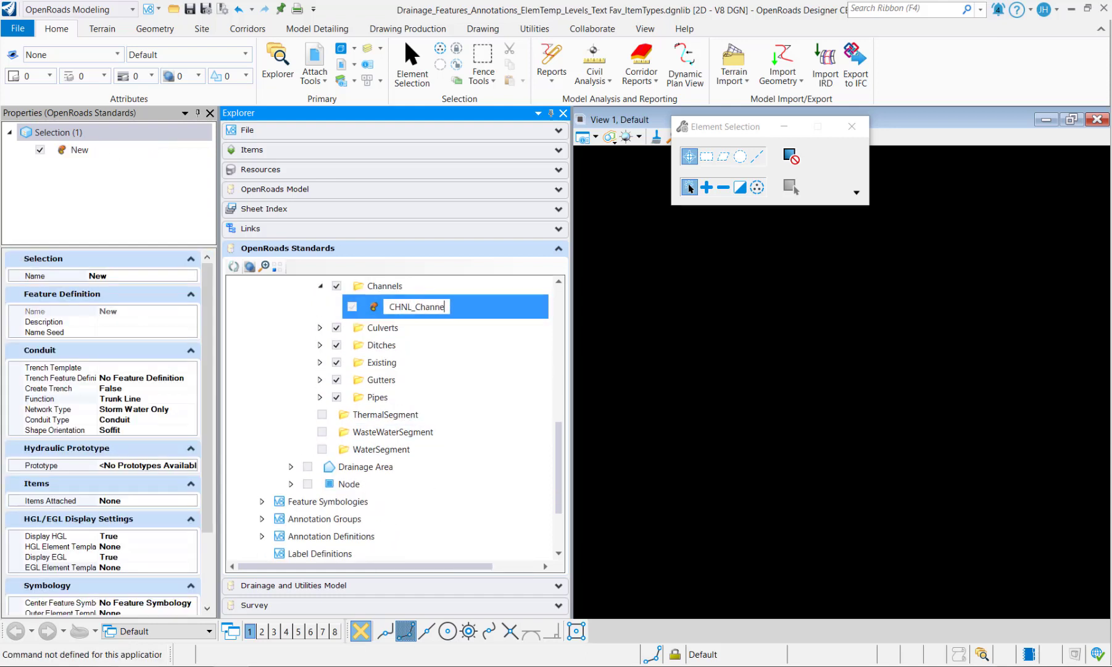
key(BackSpace)
key(BackSpace)
key(BackSpace)
key(BackSpace)
key(BackSpace)
key(BackSpace)
key(BackSpace)
text(Grass)
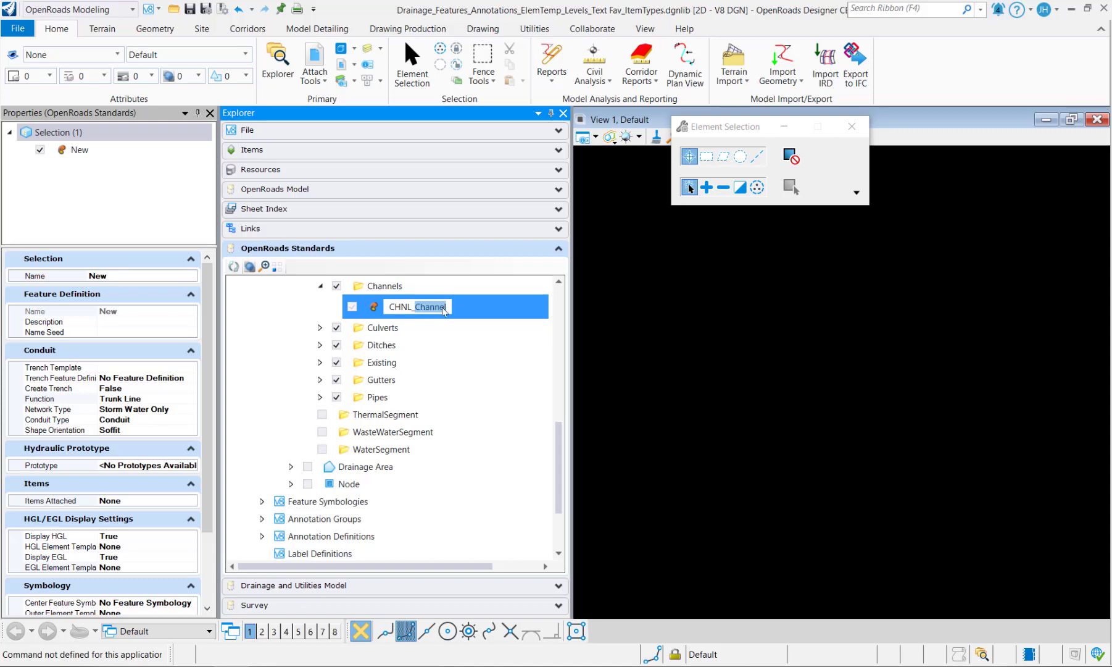
key(Return)
Give CHNL_Grass the description "Grass Channel" and the name seed CHNL-1
click(159, 321)
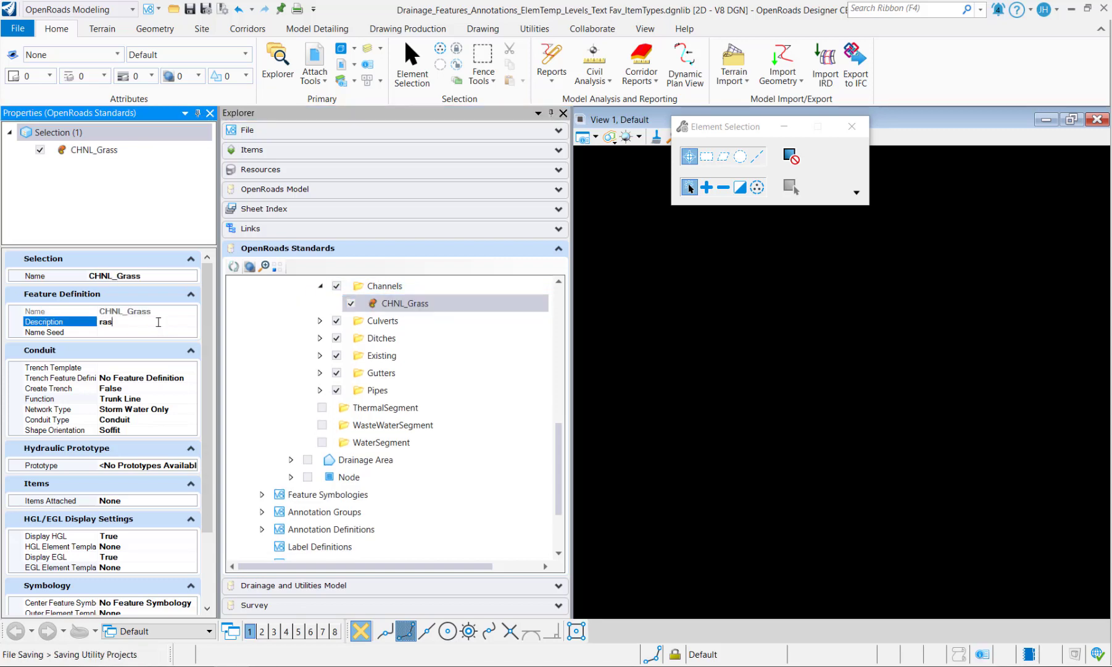
key(BackSpace)
key(BackSpace)
key(BackSpace)
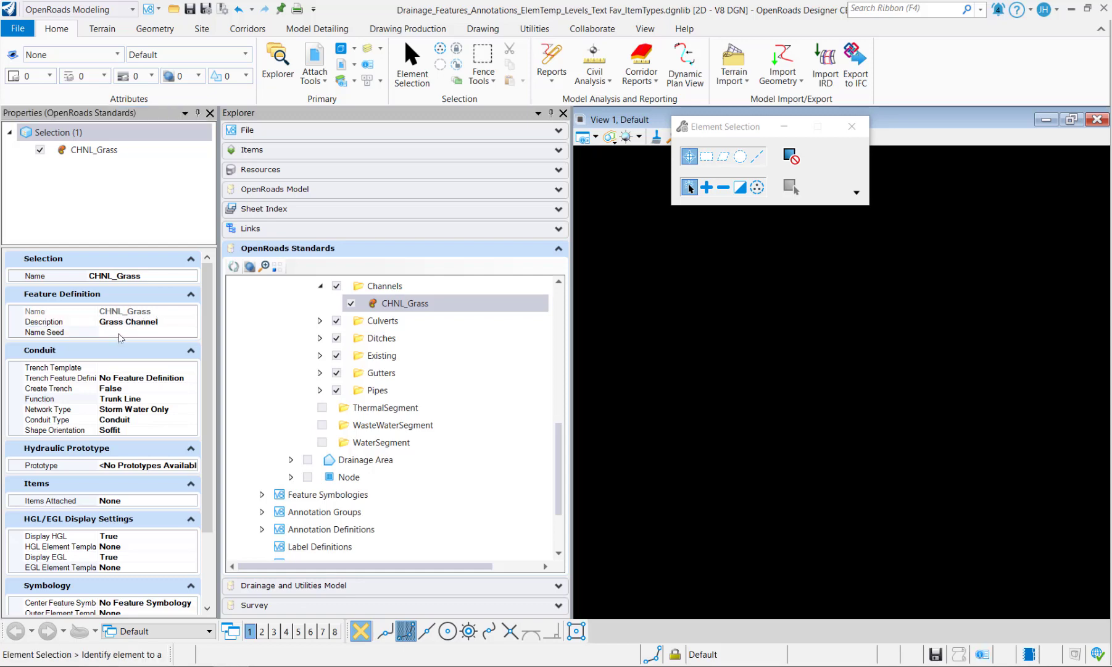
click(160, 332)
text(CHN)
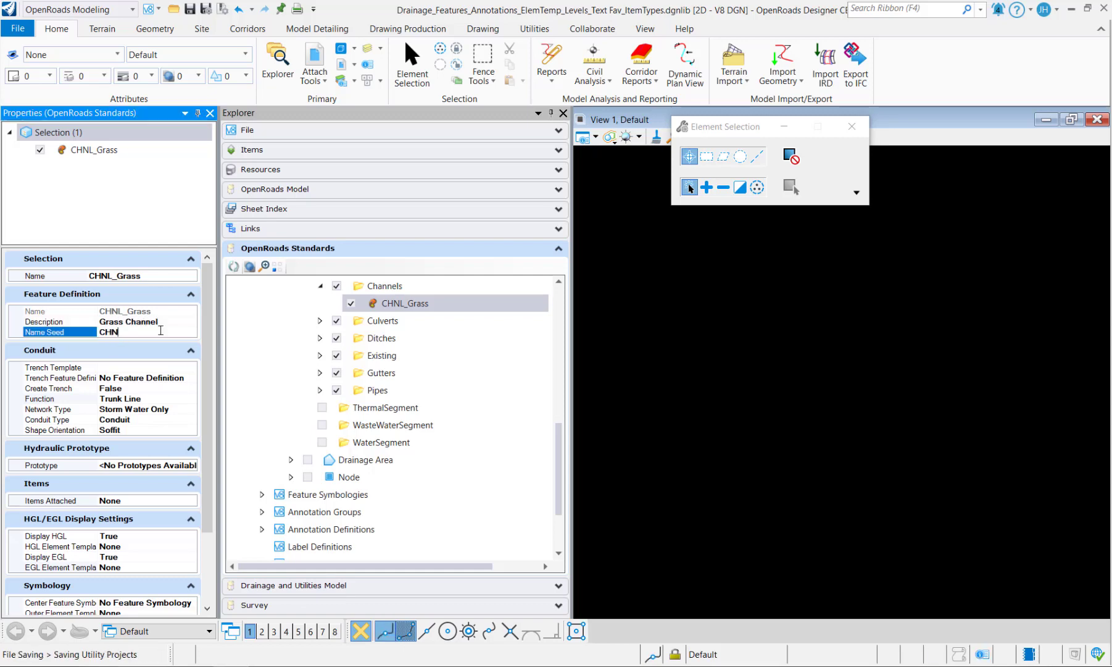
text(L)
key(Return)
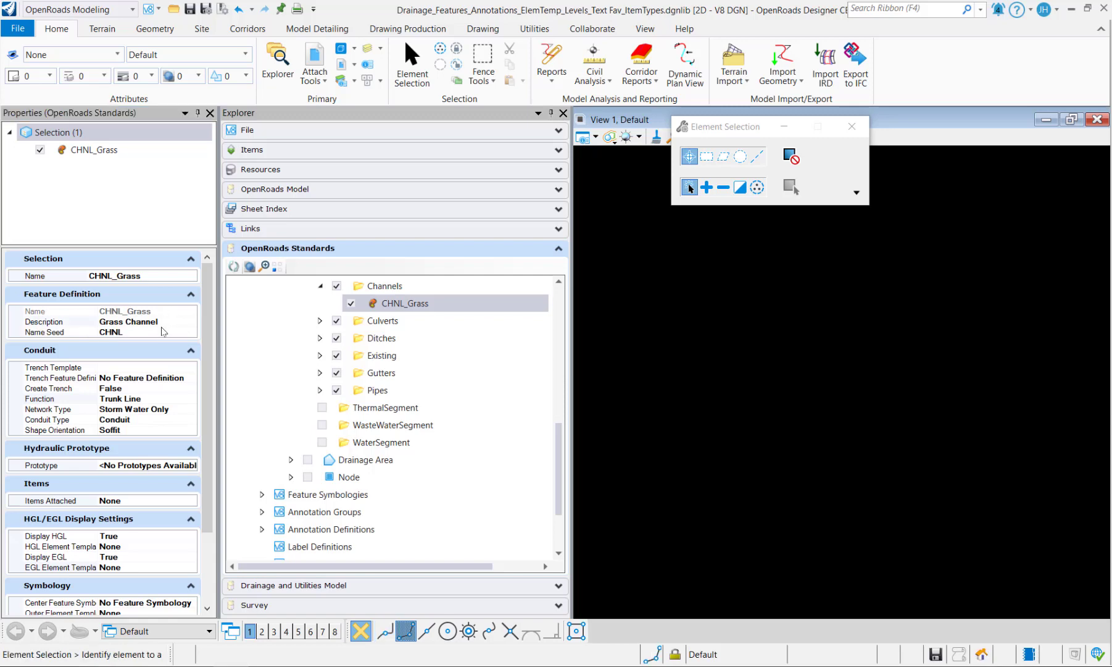
click(160, 332)
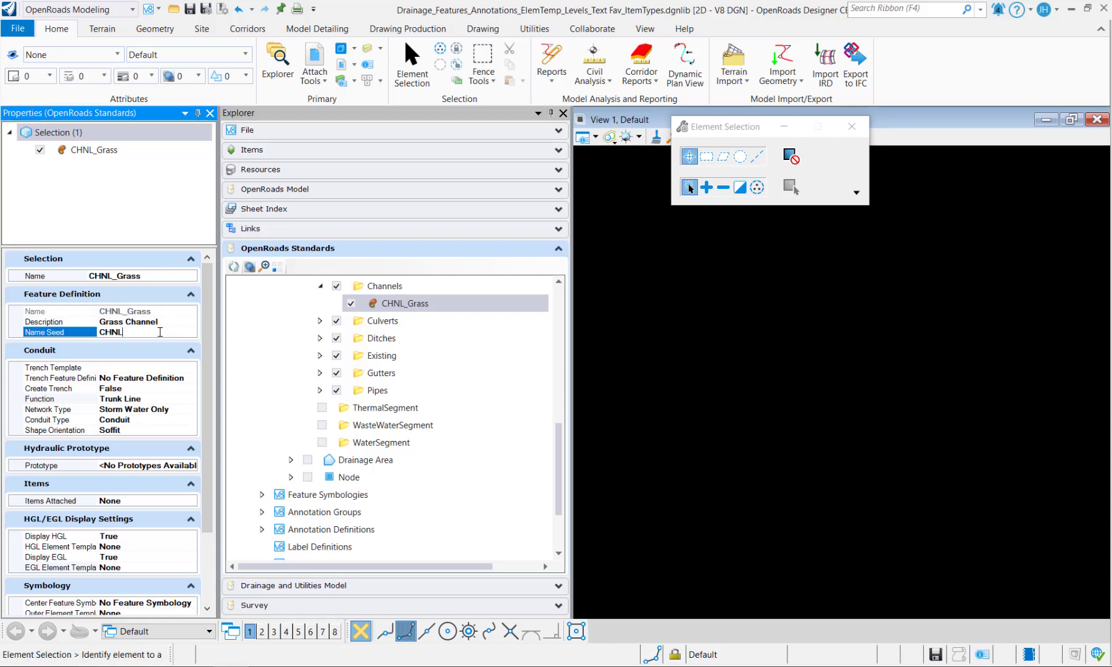
text(1)
key(Return)
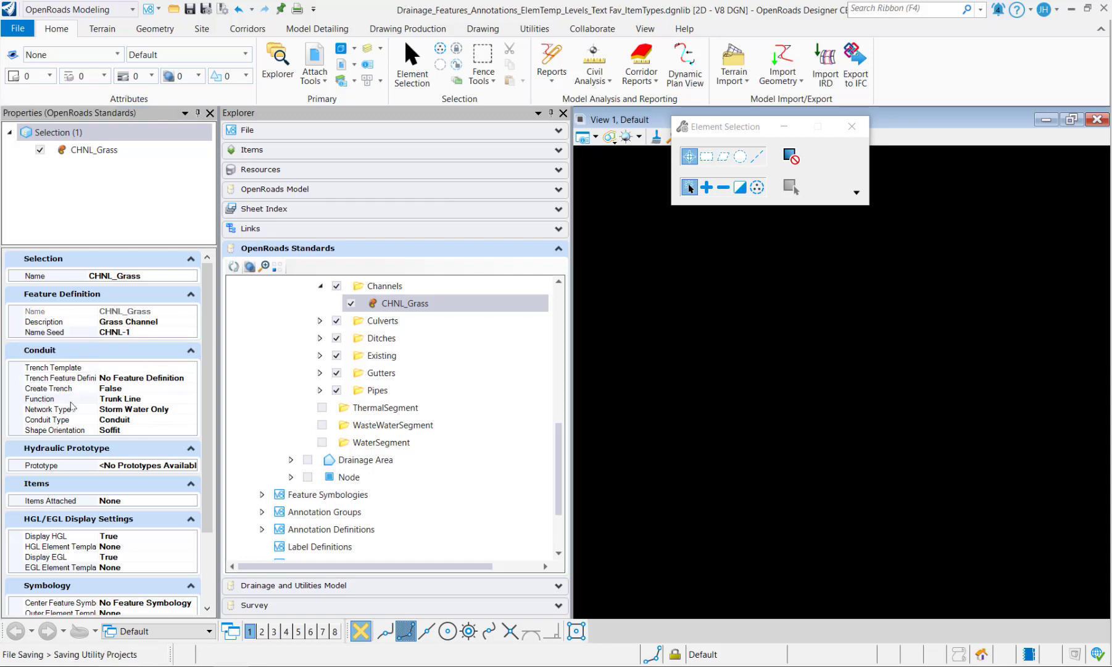
Set the conduit type of the CHNL_Grass feature definition to Channel
click(143, 420)
click(142, 420)
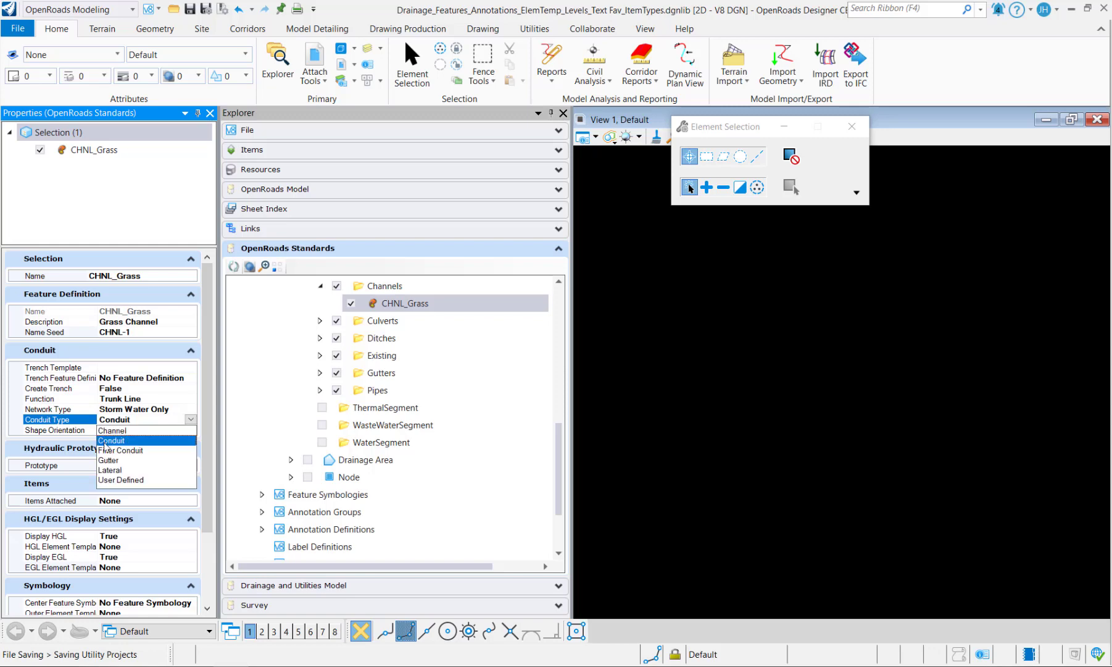
click(114, 431)
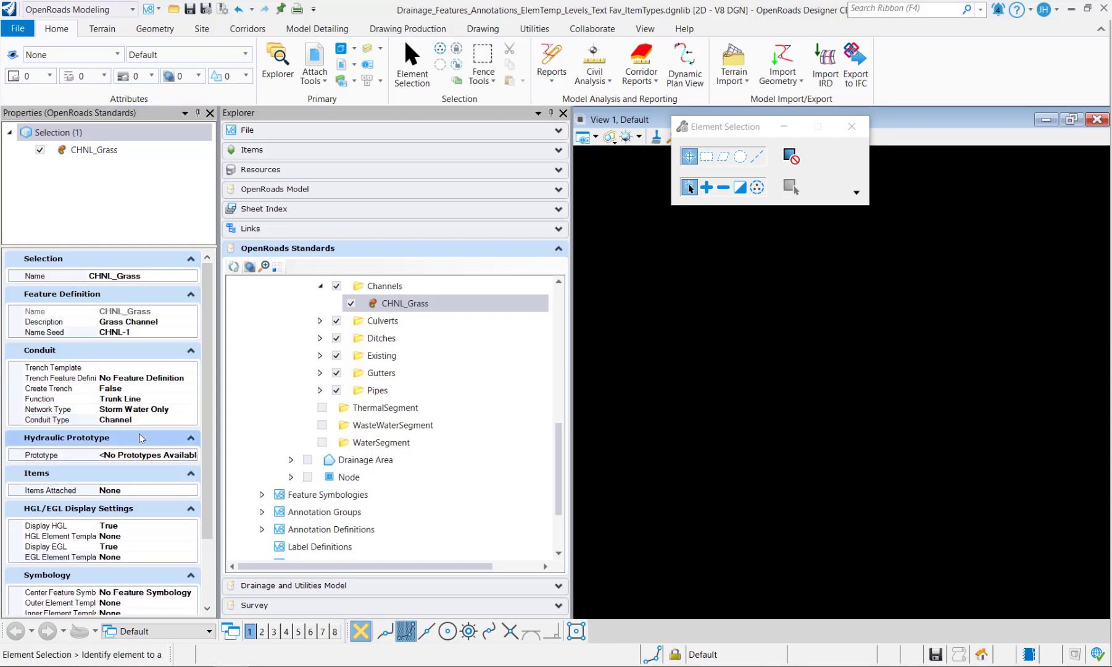
Assign the HGL element template from StormWater\Conduits to CHNL_Grass
scroll(155, 548, down, 3)
click(186, 453)
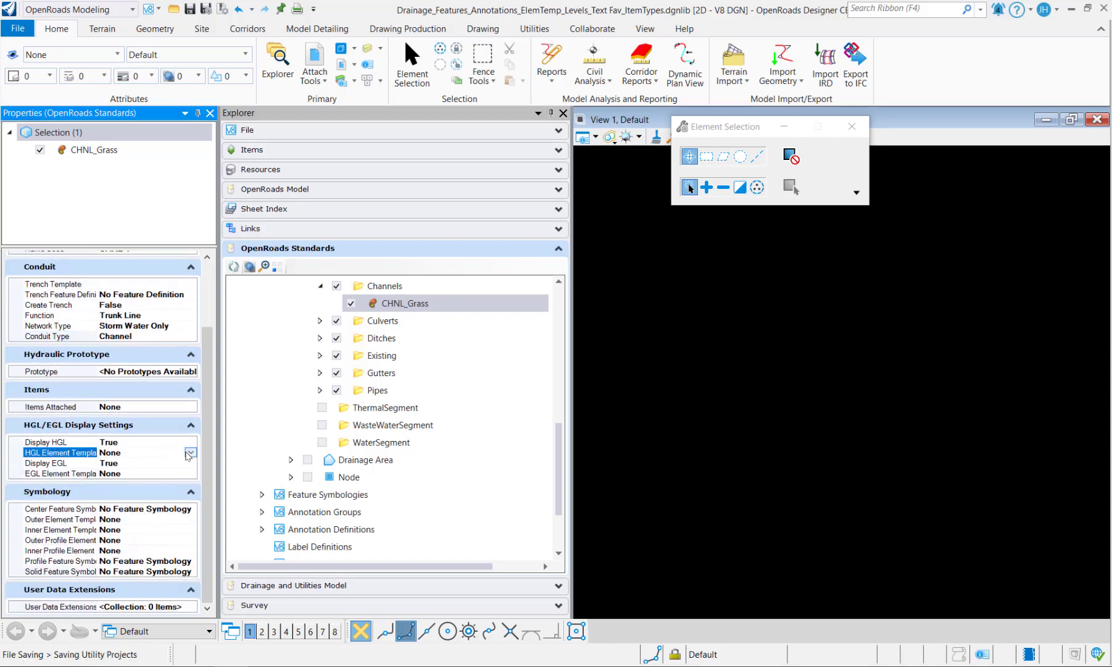
click(189, 453)
click(104, 474)
click(116, 485)
scroll(130, 505, down, 1)
scroll(128, 474, up, 1)
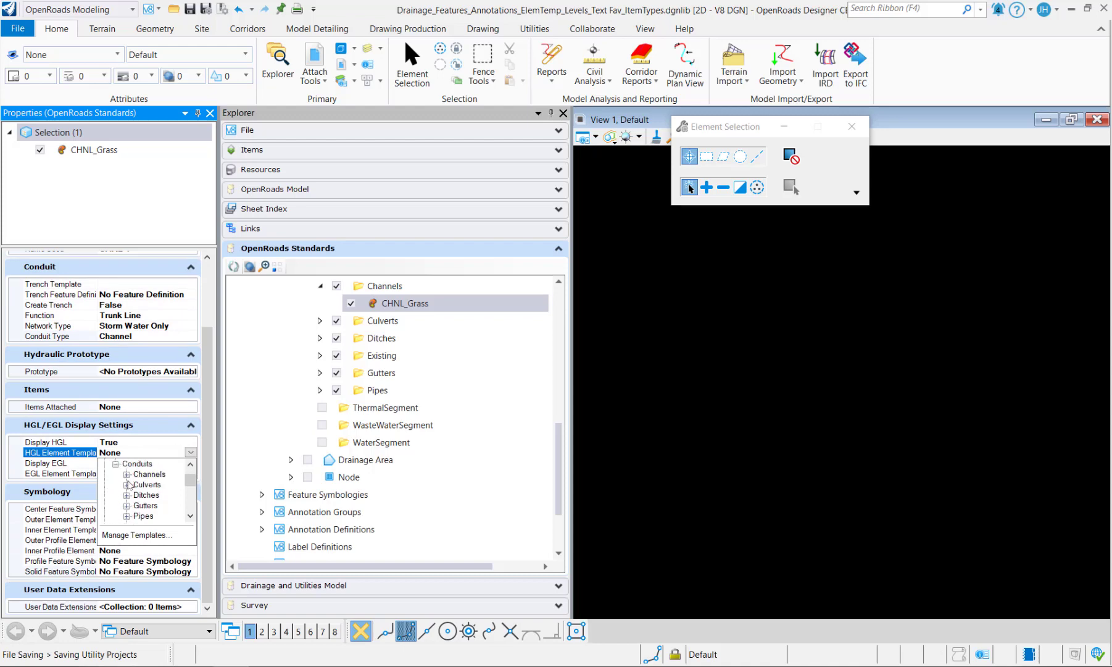
scroll(131, 517, down, 2)
click(128, 473)
click(152, 484)
Assign the EGL element template from StormWater\Conduits to CHNL_Grass
click(185, 472)
click(189, 473)
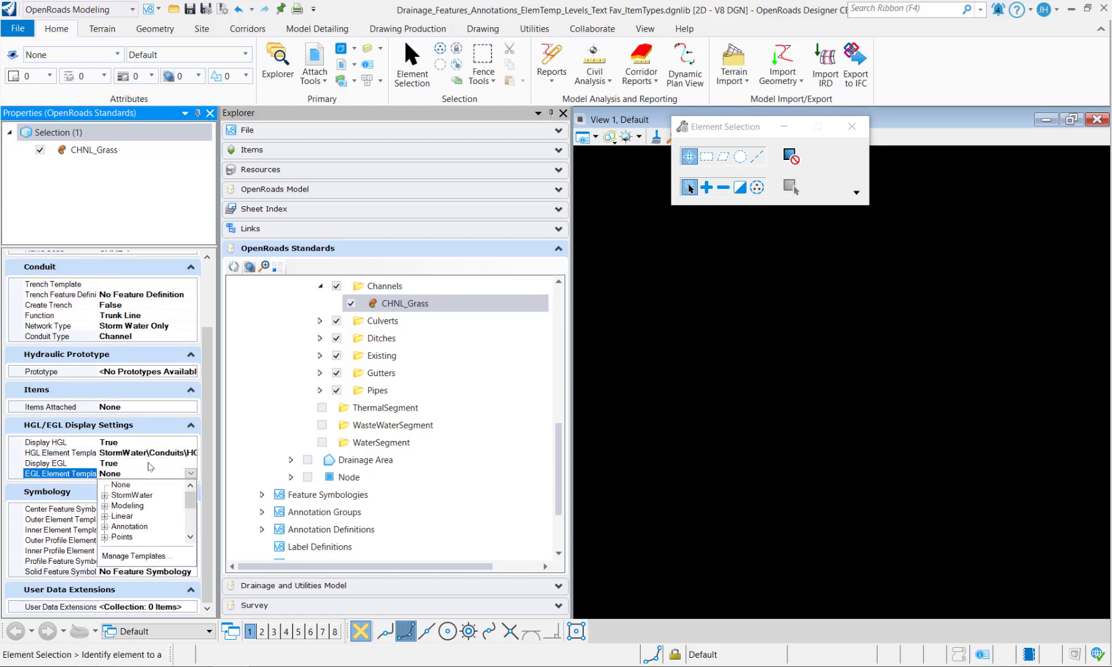
click(107, 495)
click(116, 506)
scroll(126, 516, down, 2)
click(128, 495)
click(138, 505)
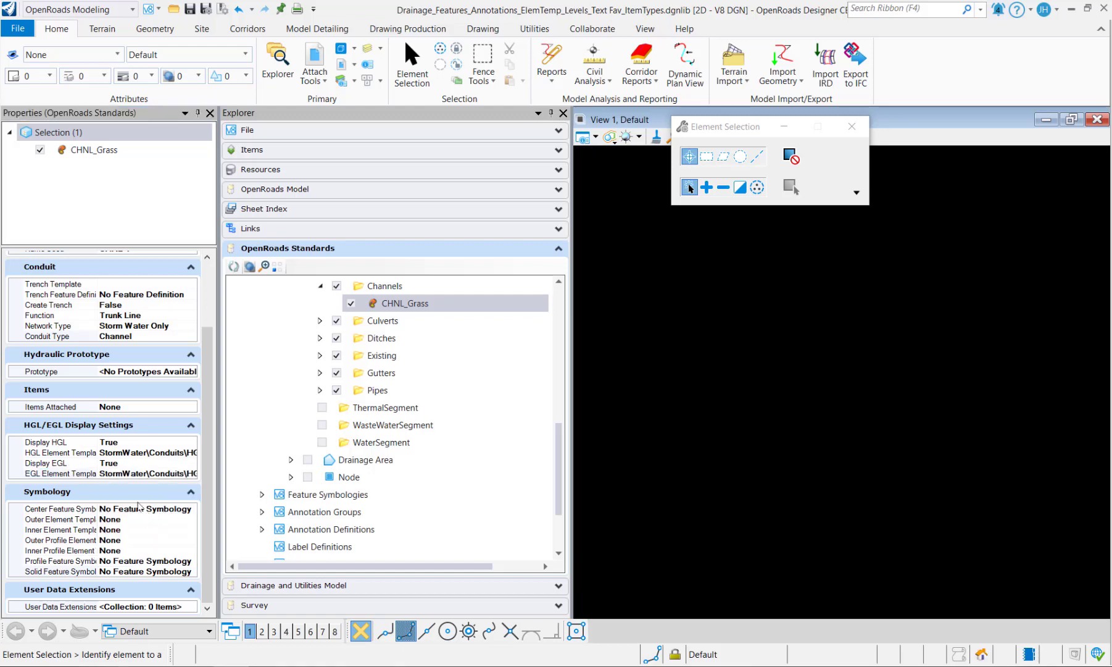
Set the center feature symbology of CHNL_Grass to CHNL_Center from Linear, StormWaterSegment, Channels
click(149, 510)
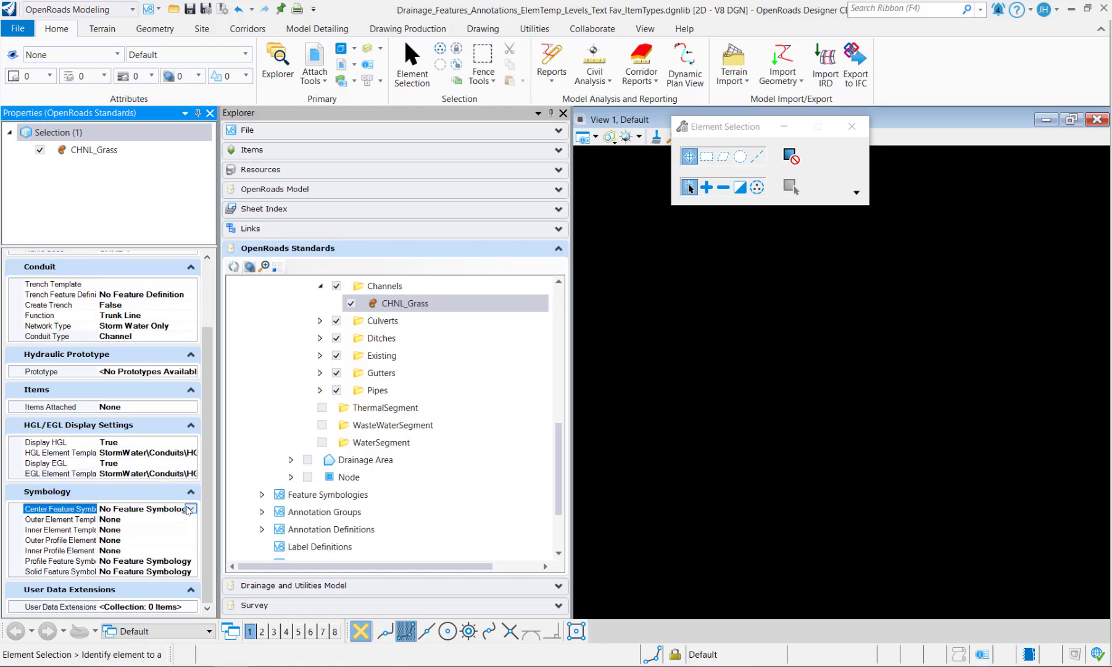
click(189, 509)
click(89, 531)
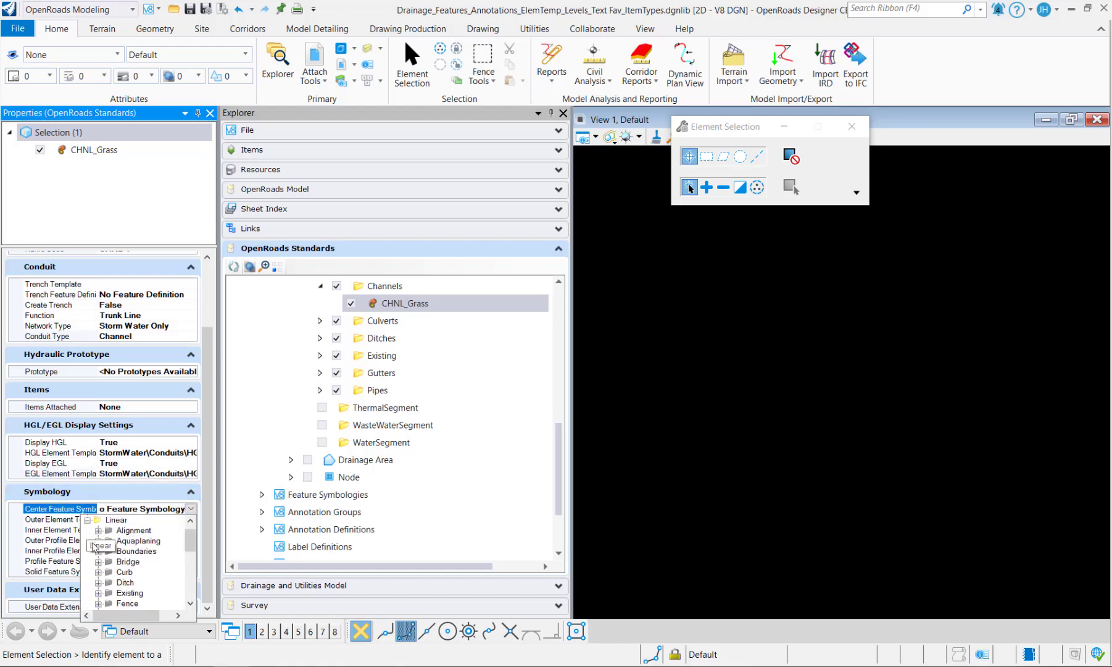
scroll(105, 578, down, 3)
click(99, 603)
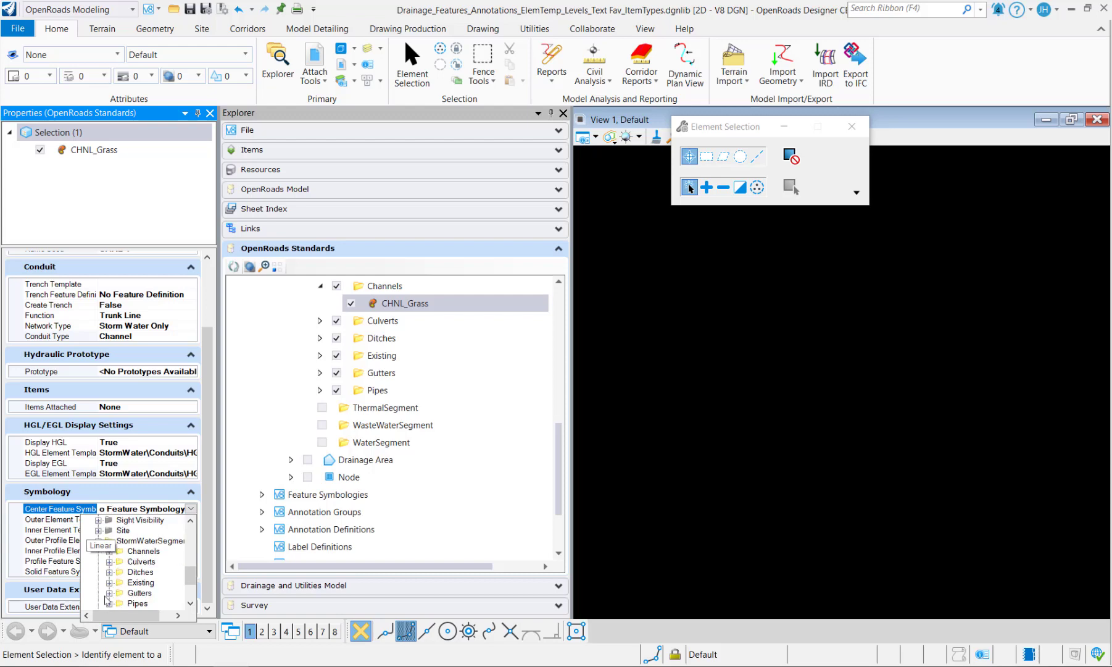
click(108, 551)
click(133, 562)
Set the profile feature symbology of CHNL_Grass to CHNL_Profile from the StormWaterSegment Channels folder
click(166, 562)
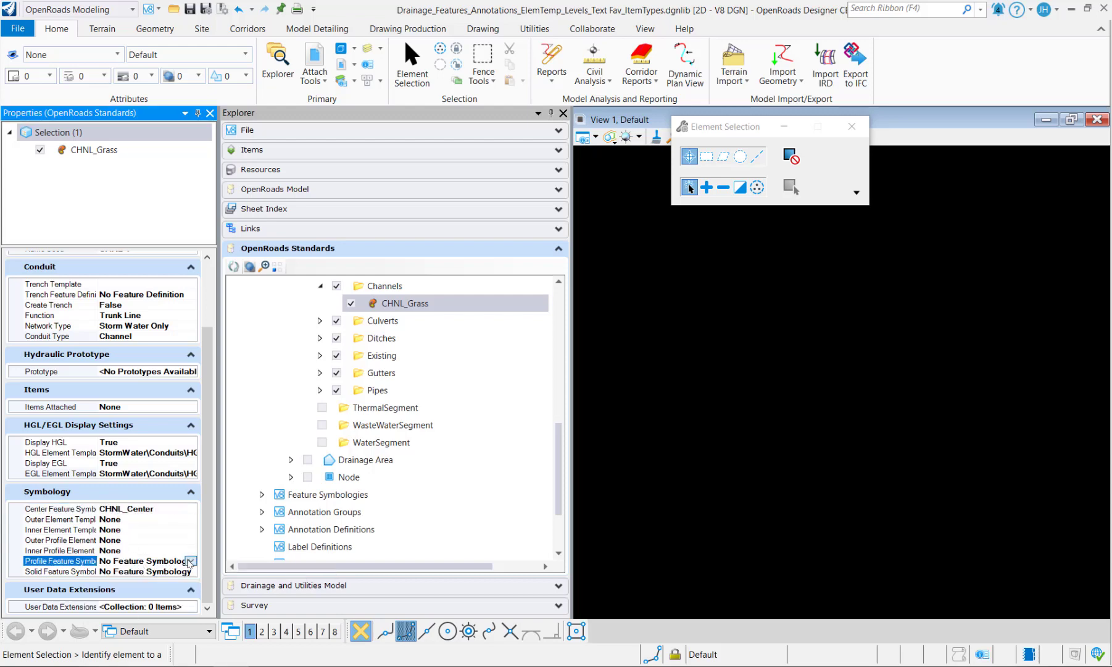
click(191, 561)
click(88, 464)
scroll(106, 520, down, 4)
click(98, 516)
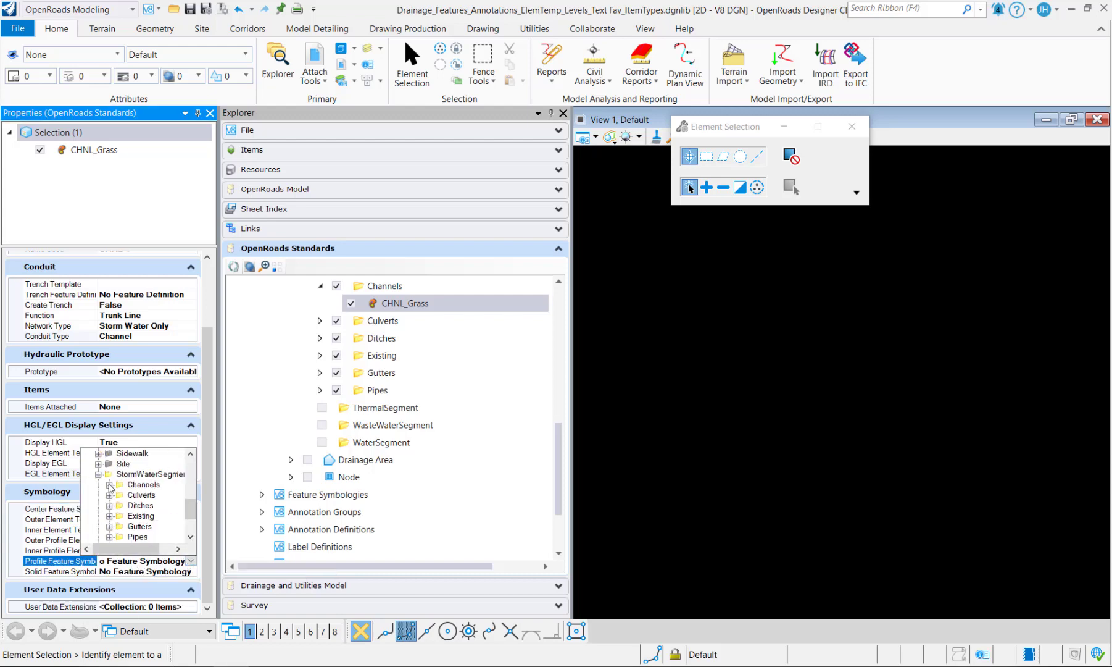
click(109, 485)
click(137, 495)
Set the solid feature symbology to CHNL_Grass from Solid, StormWaterSegment, Channels, and save the settings
click(142, 571)
click(192, 571)
click(89, 474)
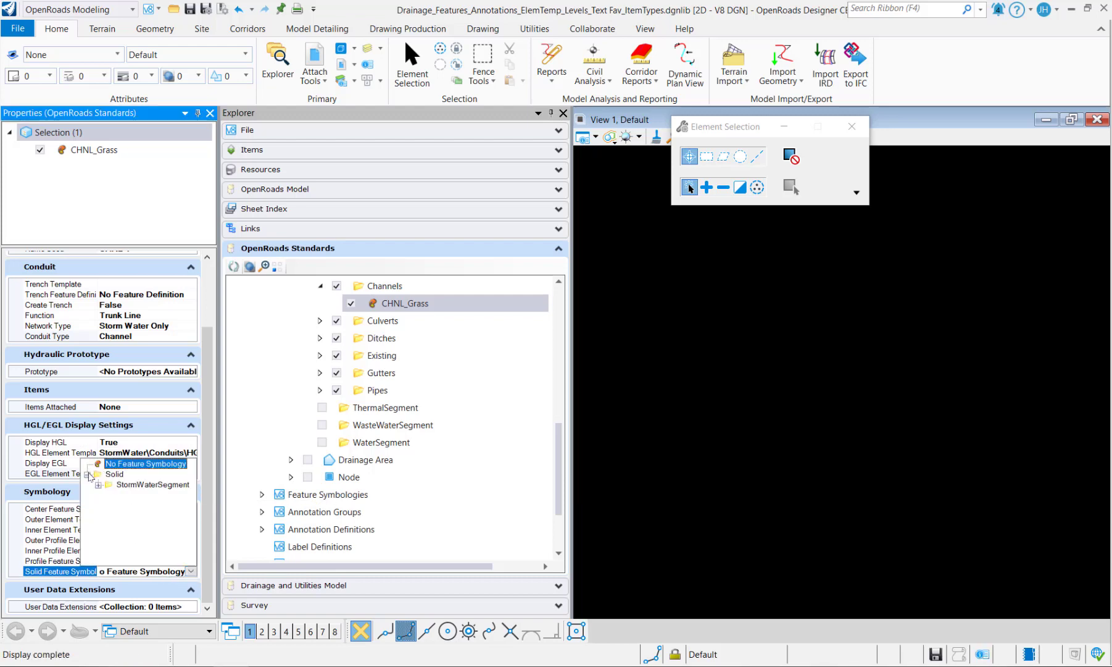
click(98, 485)
click(142, 494)
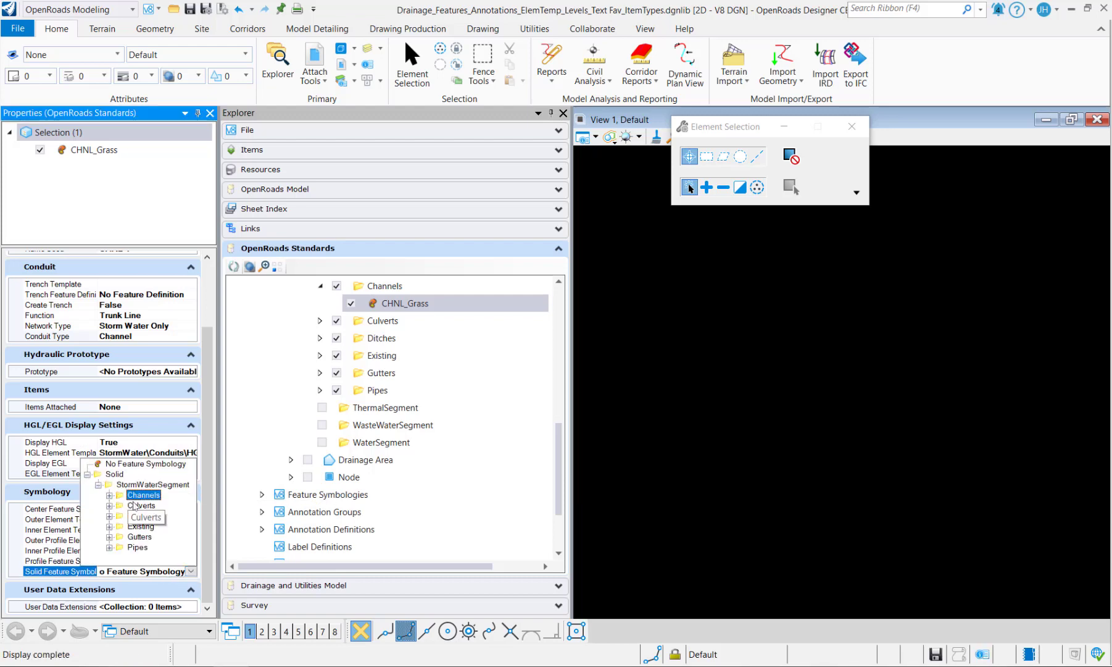
click(109, 494)
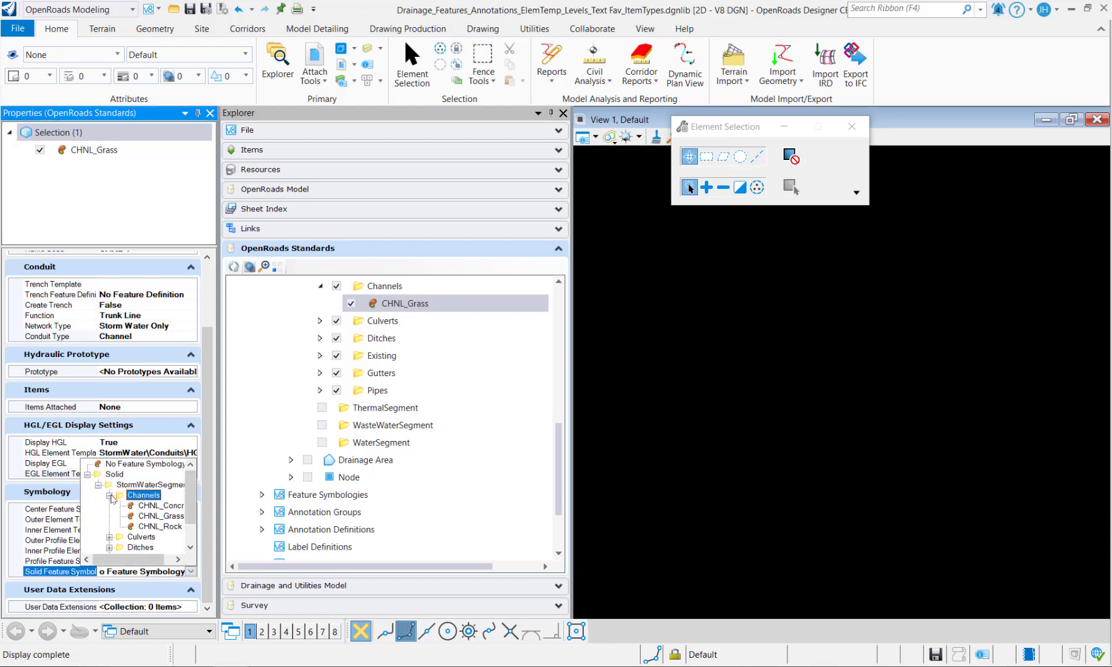
click(168, 517)
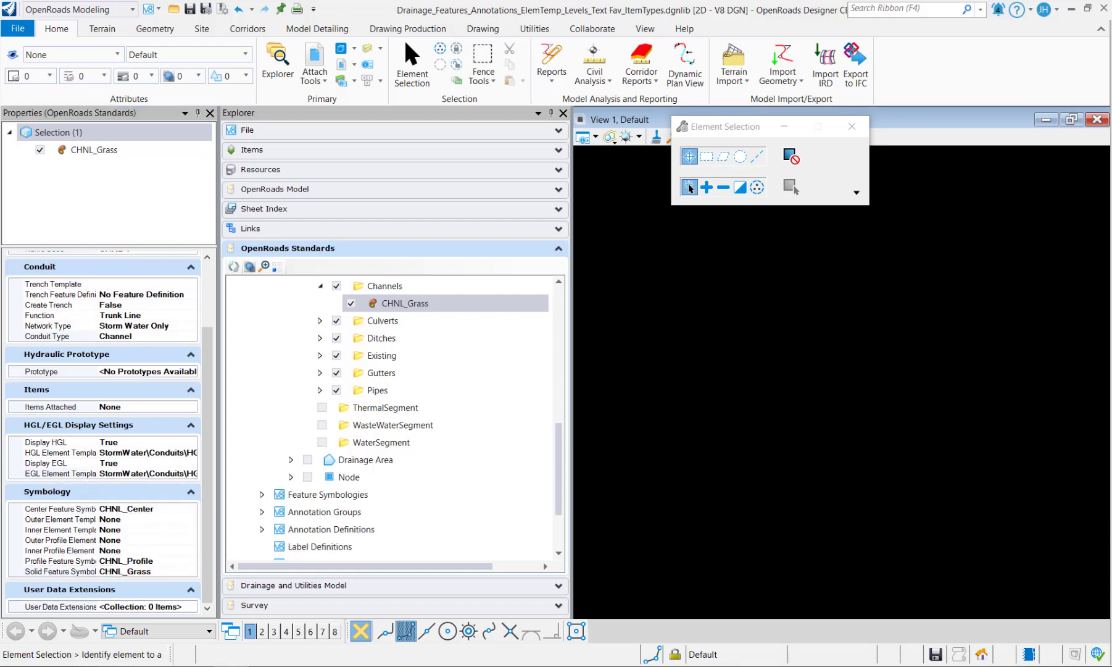
key(ctrl+s)
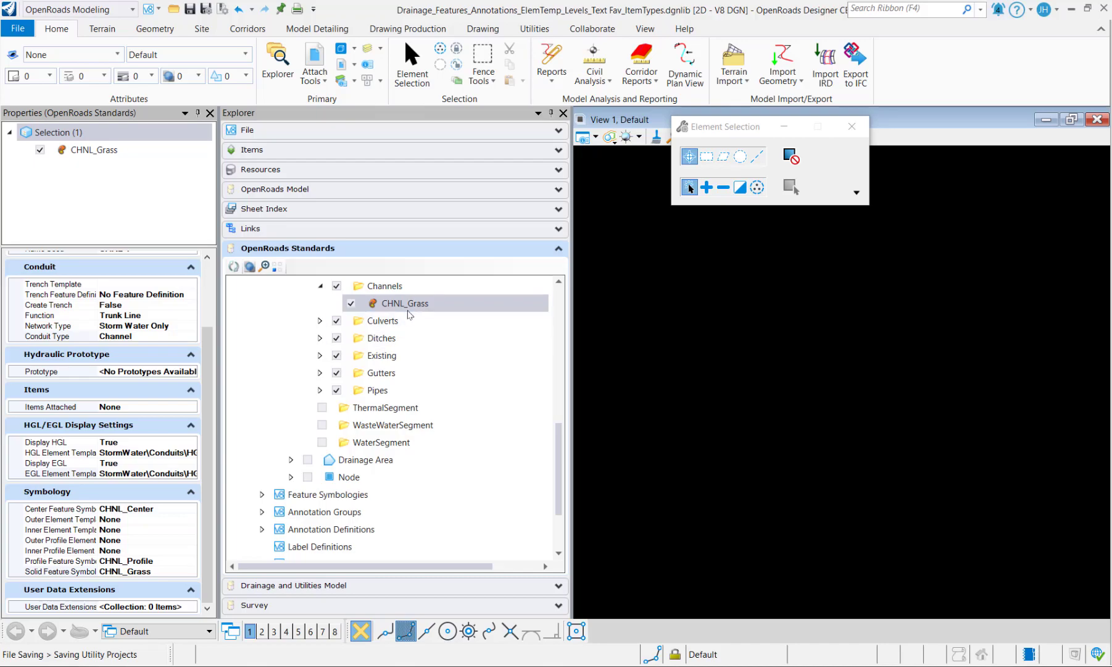
Switch to the Excel feature list to review the channel rows, return to OpenRoads Designer and examine the StormWater channel and ditch definitions
click(119, 665)
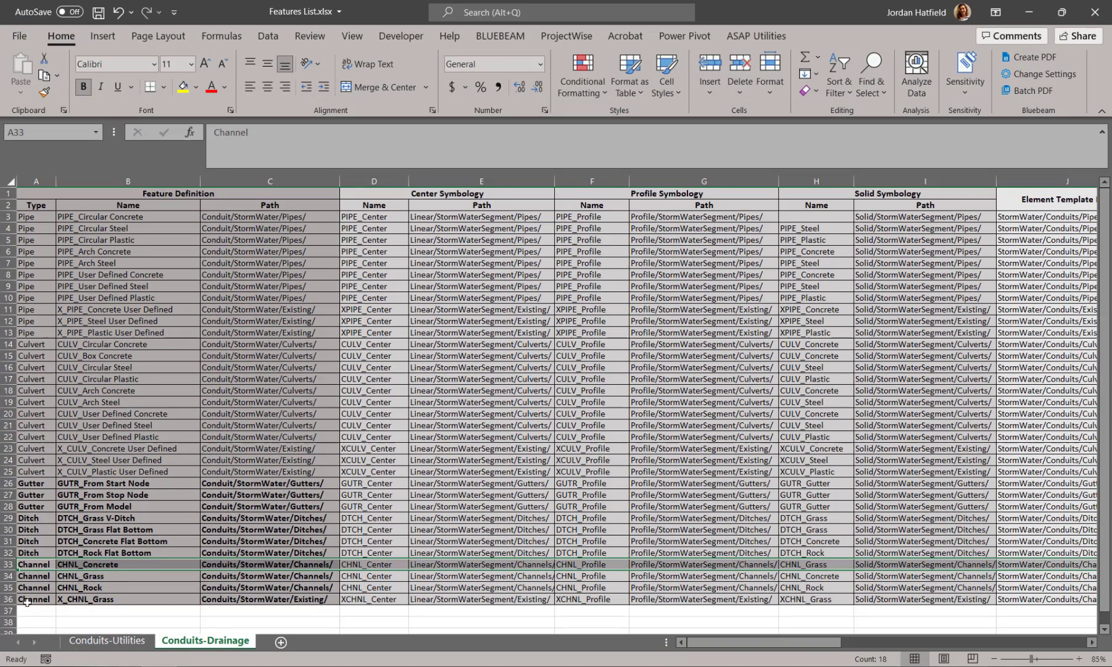
key(alt+Tab)
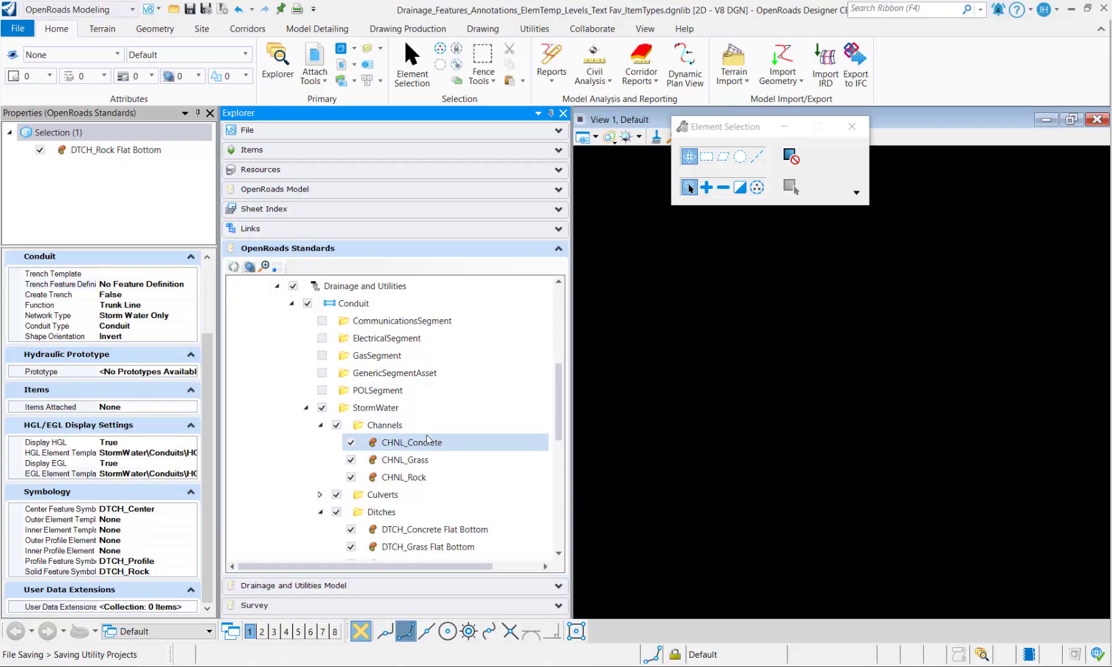
scroll(426, 437, down, 2)
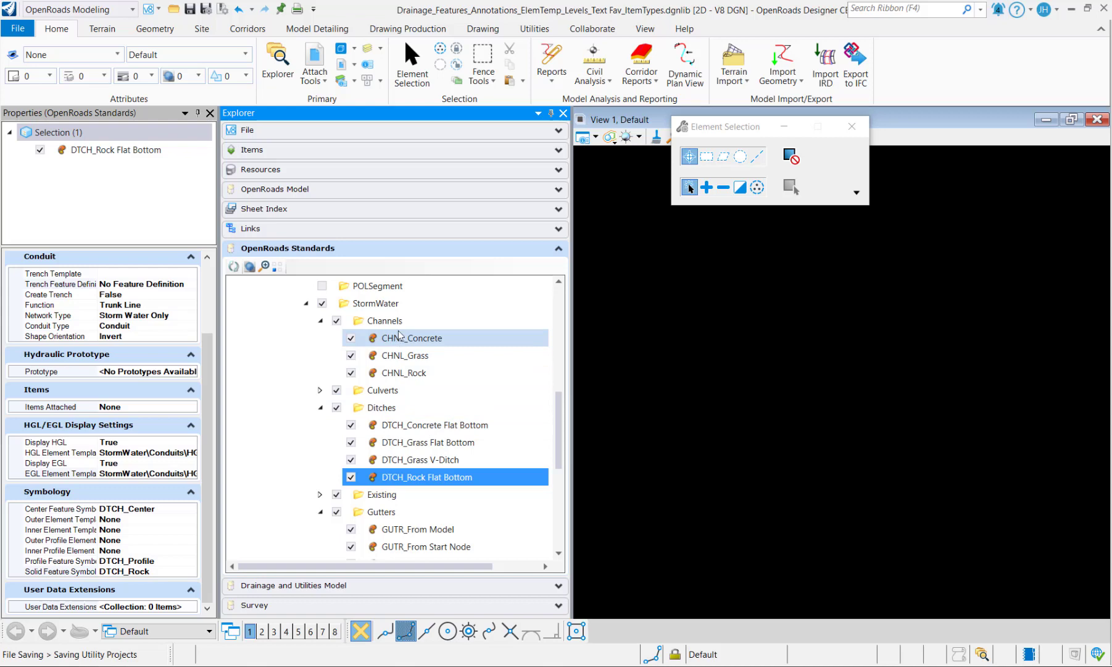
Collapse the Channels, Ditches and Gutters folders and review the feature definitions in the Existing folder before collapsing it too
click(321, 321)
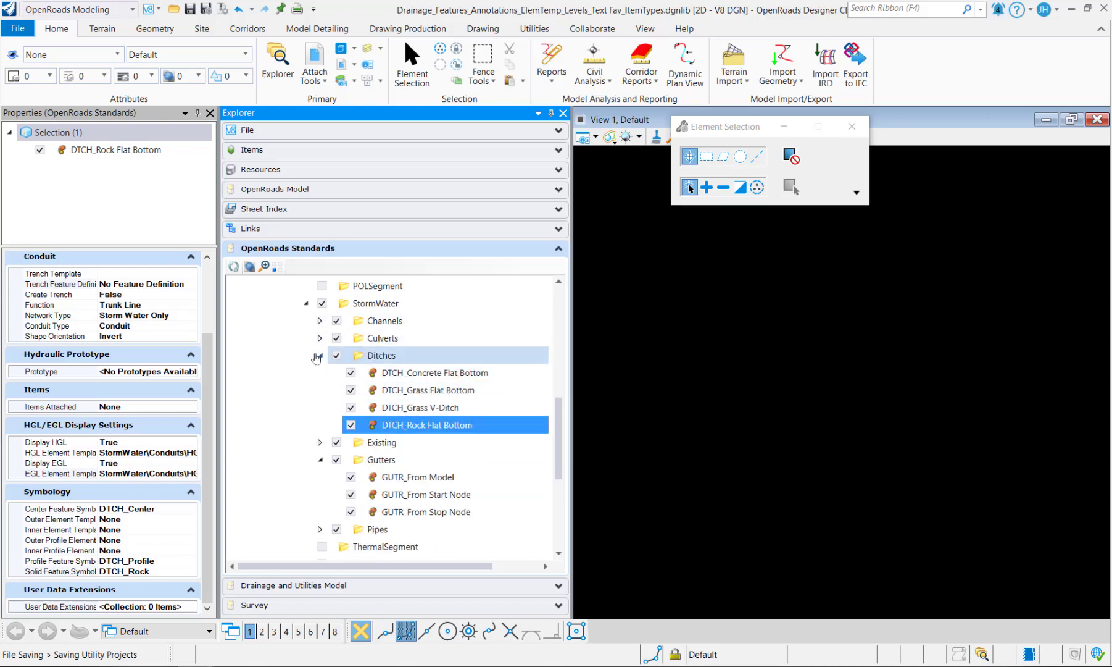
click(320, 356)
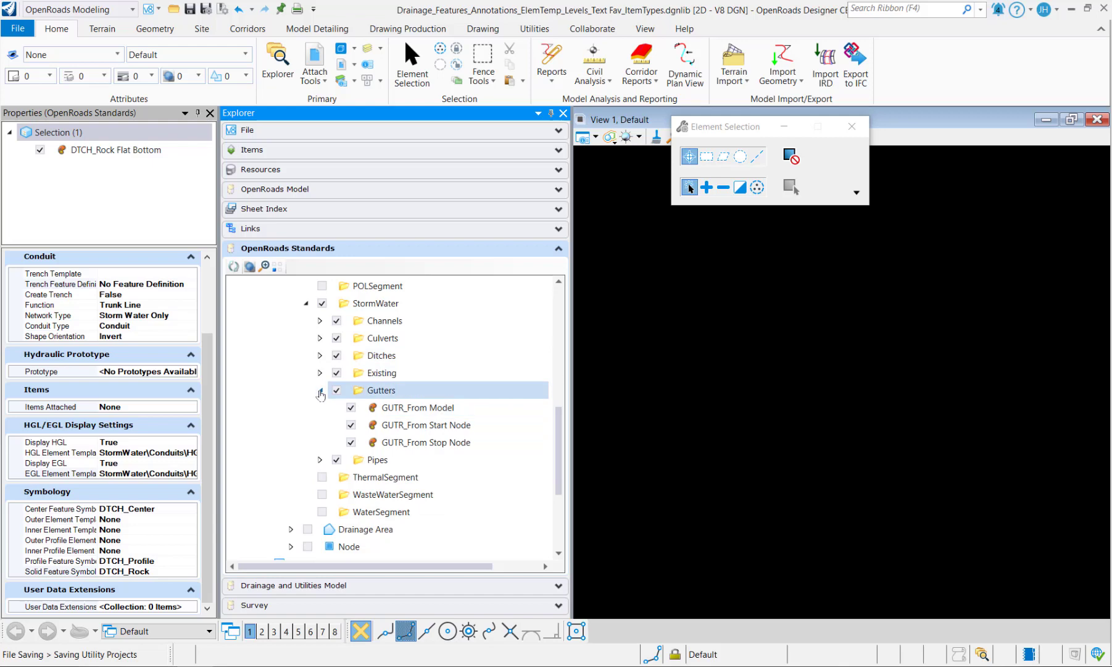
click(321, 390)
click(320, 373)
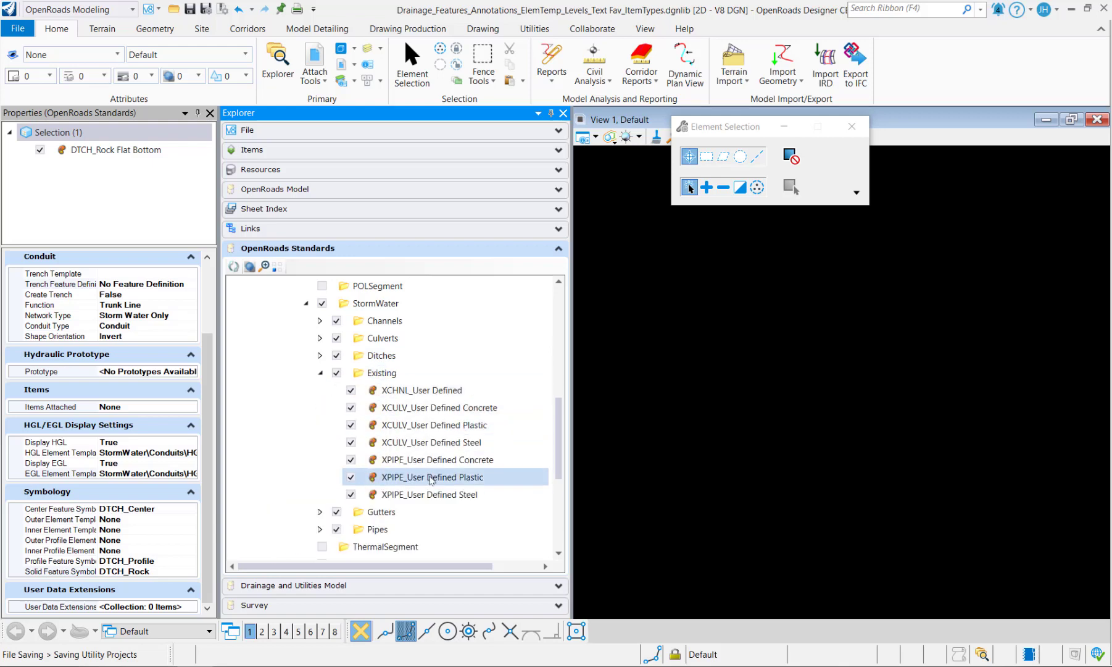
click(320, 373)
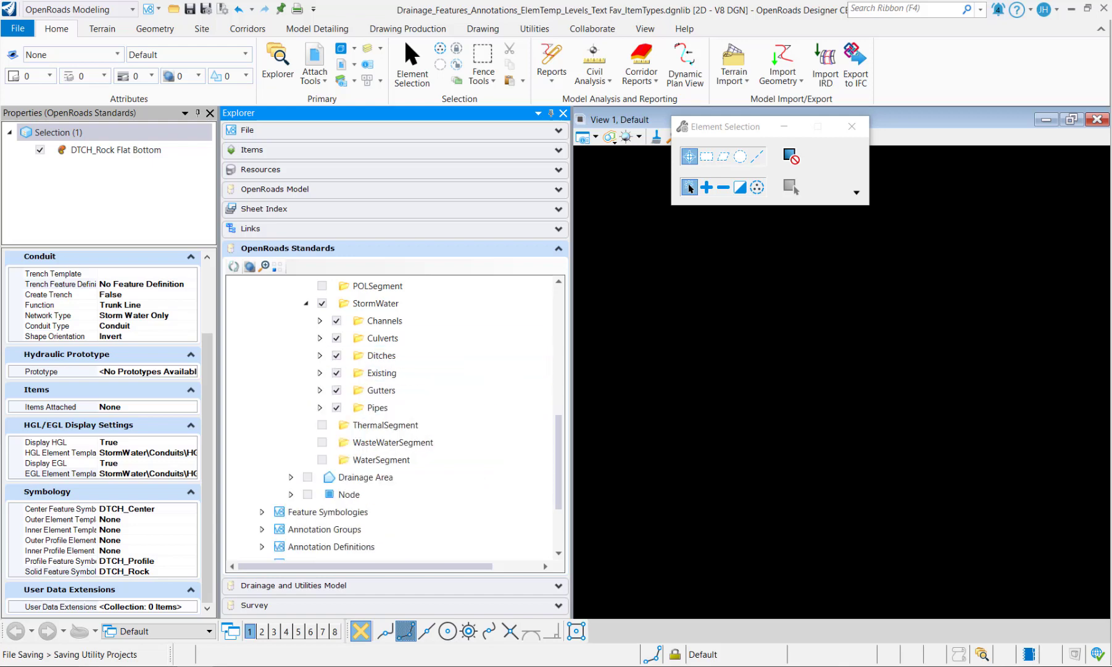